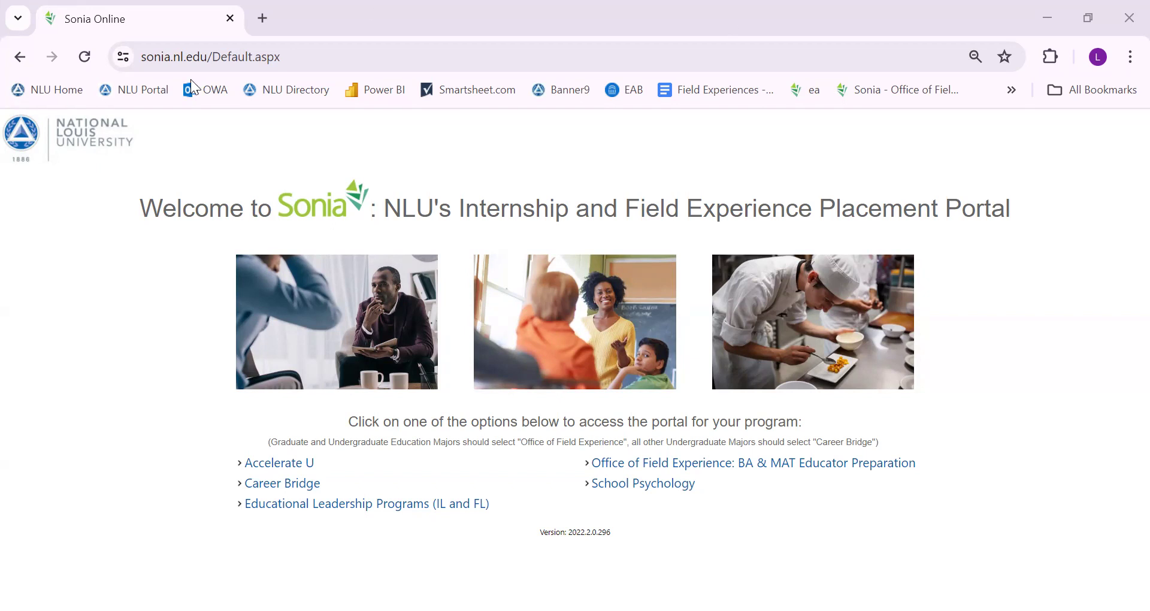
Open the BA & MAT Educator Preparation portal and sign in as Student through University Sign In
{"action": "left_click", "coordinate": [313, 60]}
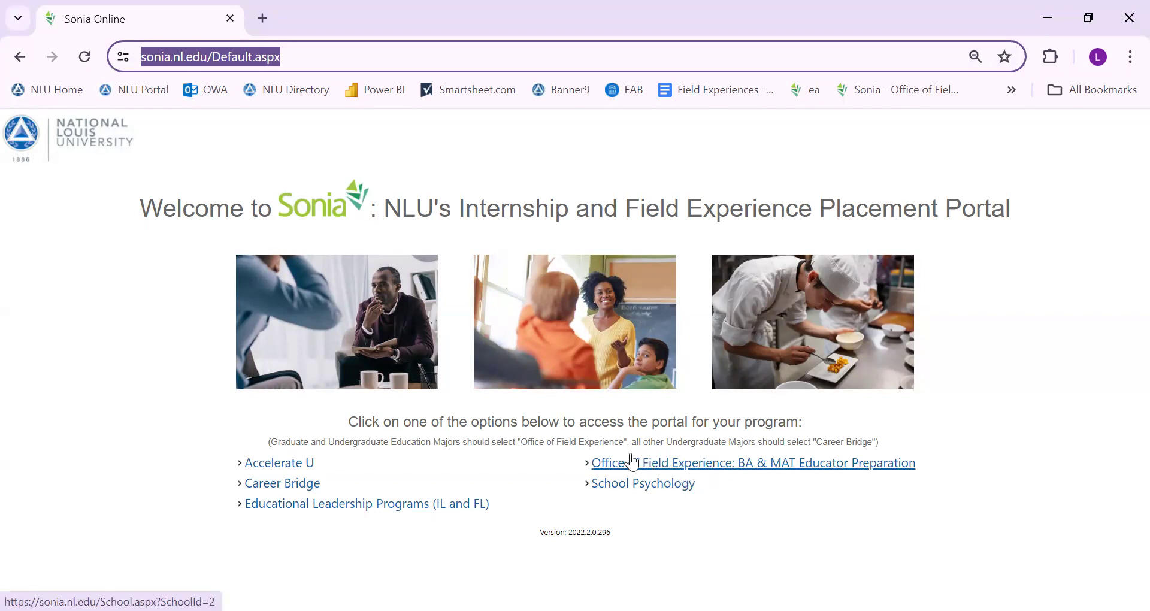
{"action": "left_click", "coordinate": [725, 471]}
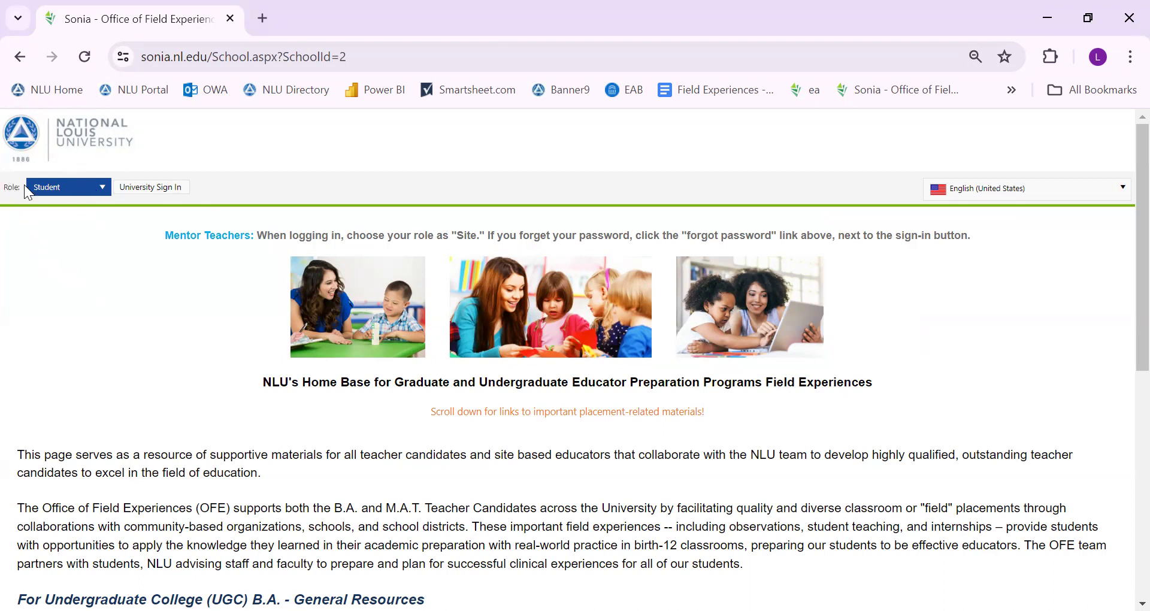
{"action": "left_click", "coordinate": [43, 189]}
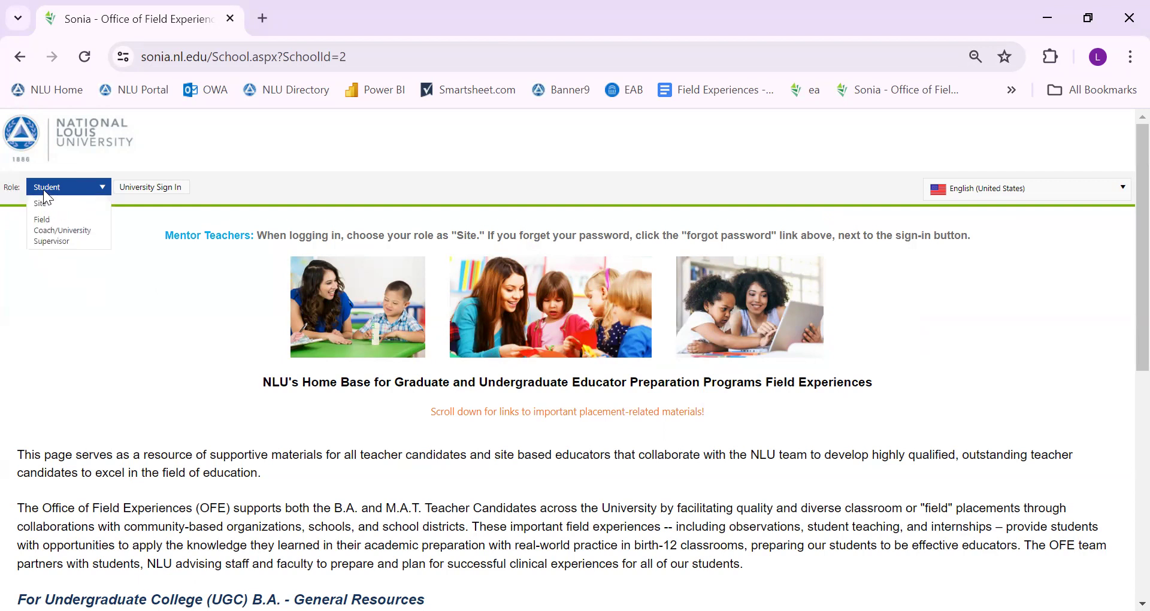
{"action": "left_click", "coordinate": [60, 199]}
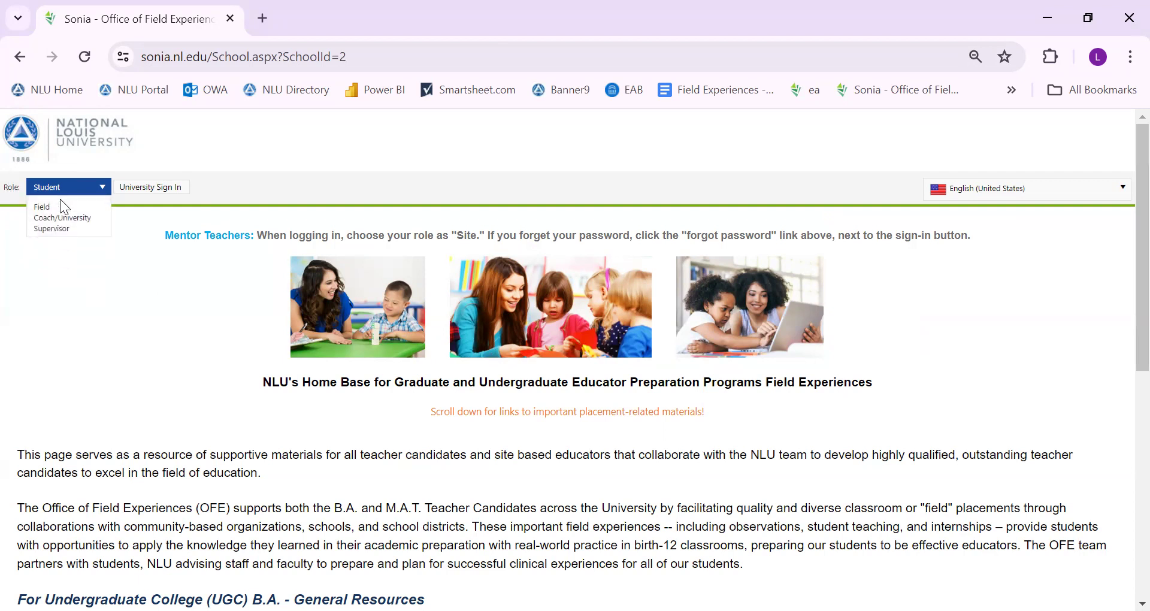
{"action": "left_click", "coordinate": [164, 191]}
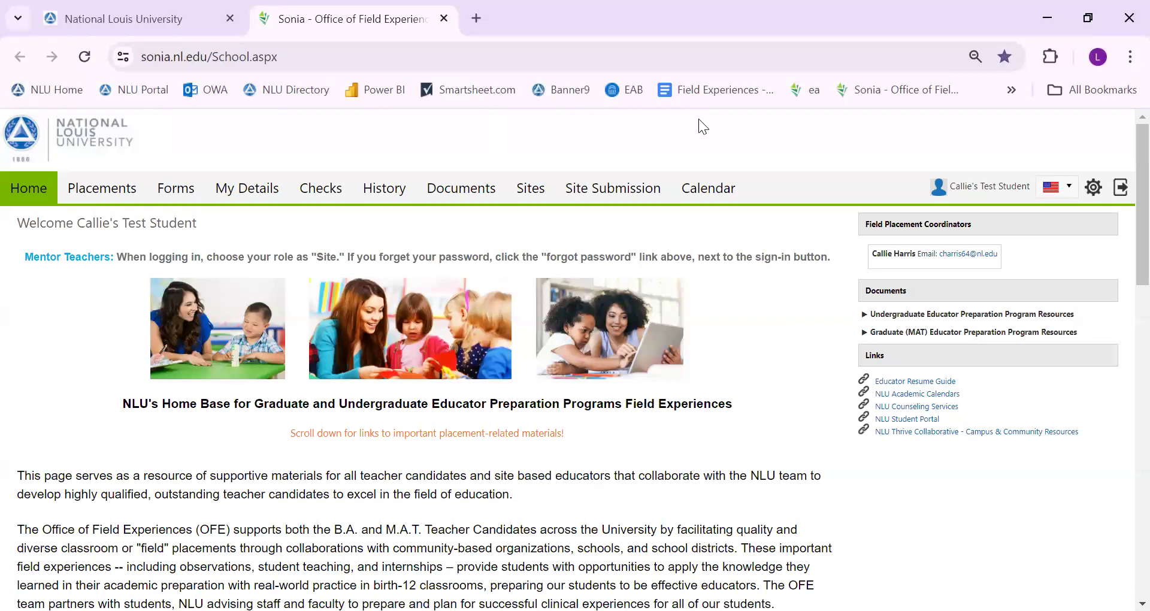
Look over the coordinator's contact details and home page resources, then go to Forms
{"action": "mouse_move", "coordinate": [866, 224]}
{"action": "left_mouse_down"}
{"action": "mouse_move", "coordinate": [974, 225]}
{"action": "mouse_move", "coordinate": [999, 255]}
{"action": "left_mouse_up"}
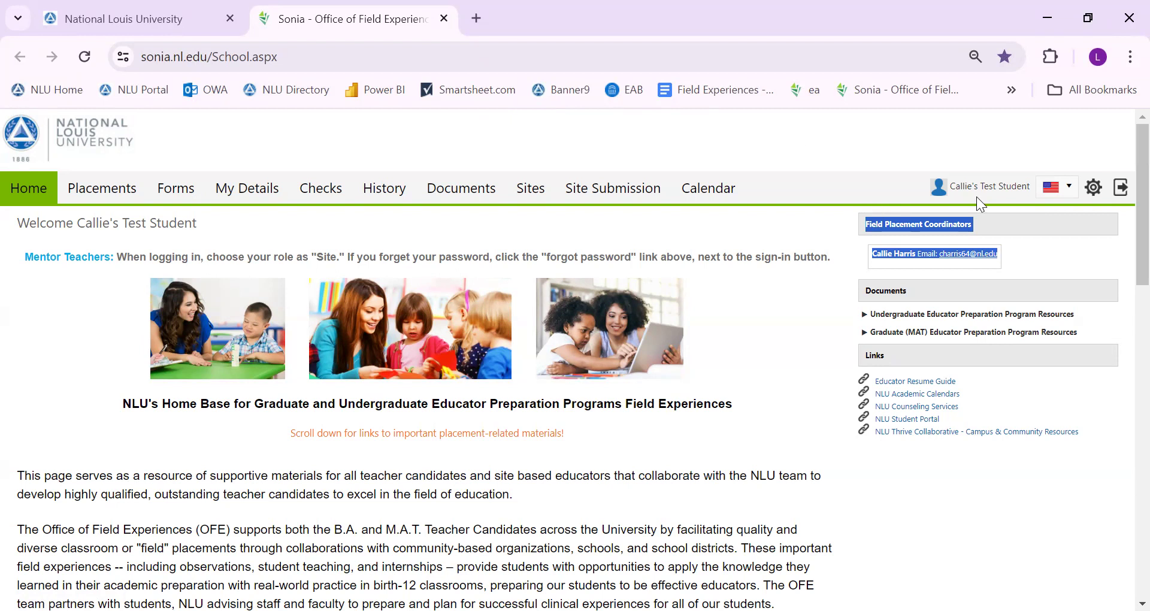
{"action": "scroll", "coordinate": [327, 326], "scroll_direction": "down", "scroll_amount": 6}
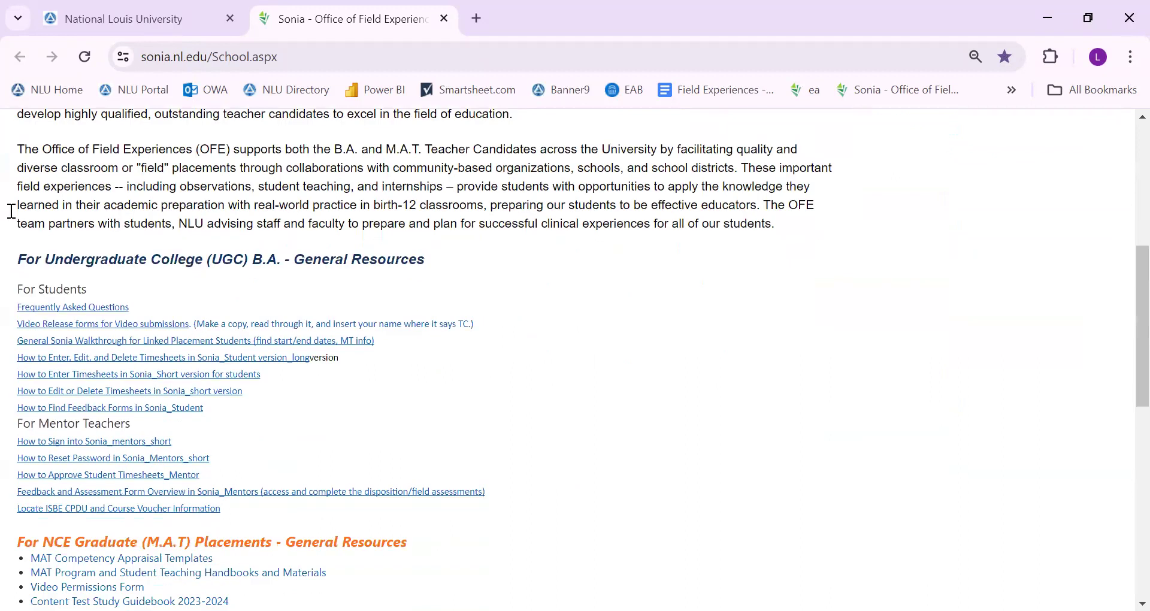
{"action": "scroll", "coordinate": [247, 342], "scroll_direction": "up", "scroll_amount": 6}
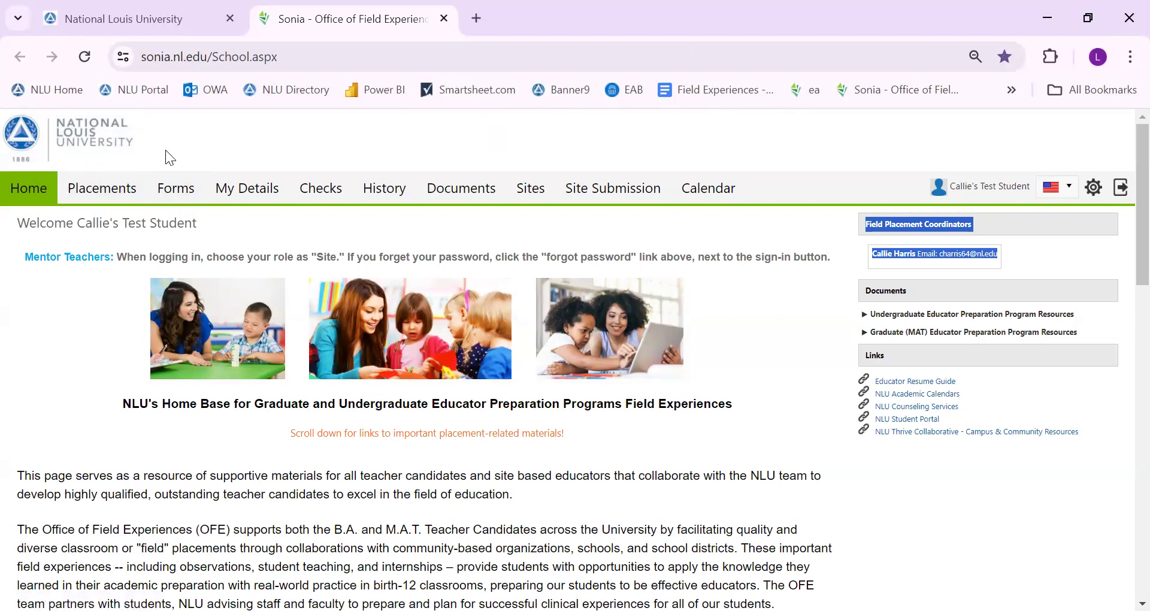
{"action": "left_click", "coordinate": [174, 193]}
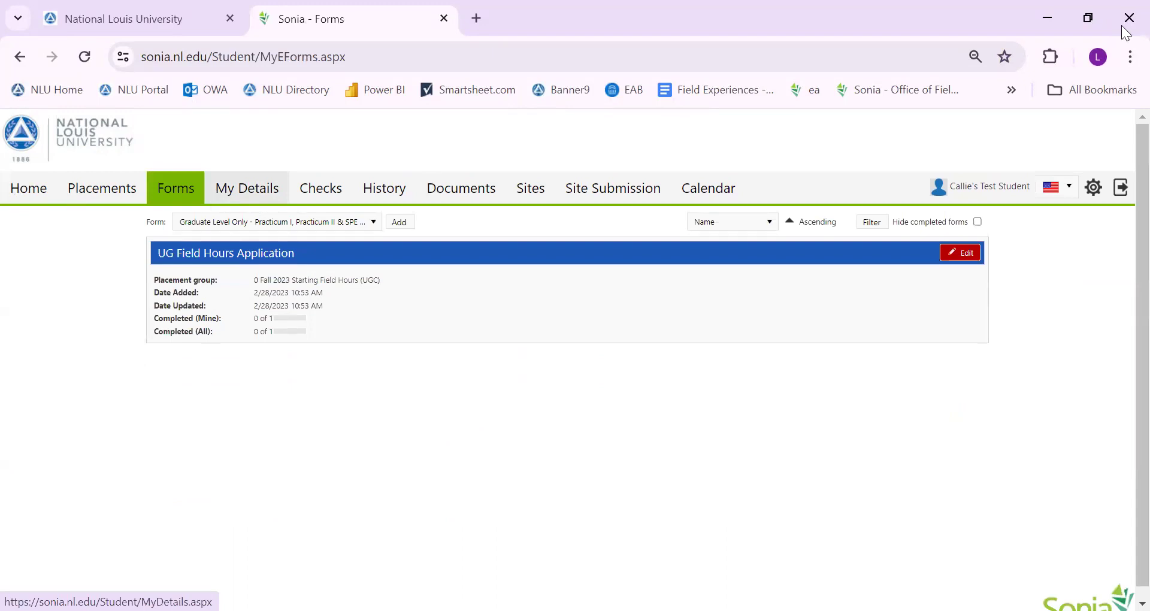
Zoom the browser to 90% and add a UG Timesheet Form from the Form list
{"action": "left_click", "coordinate": [1130, 57]}
{"action": "left_click", "coordinate": [1090, 409]}
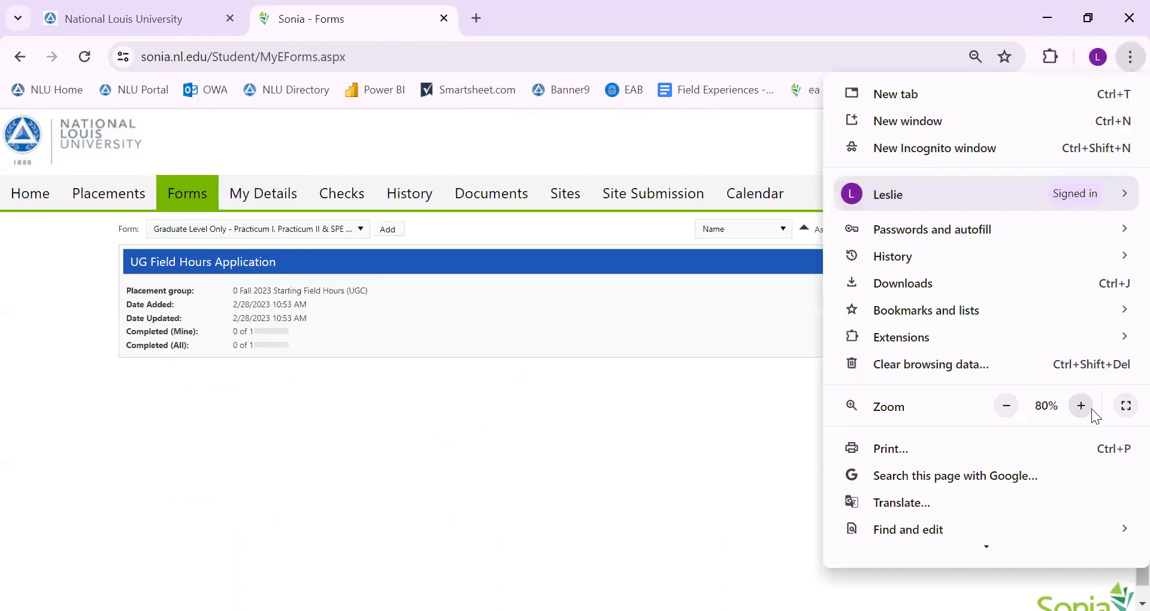
{"action": "left_click", "coordinate": [1090, 408]}
{"action": "left_click", "coordinate": [524, 415]}
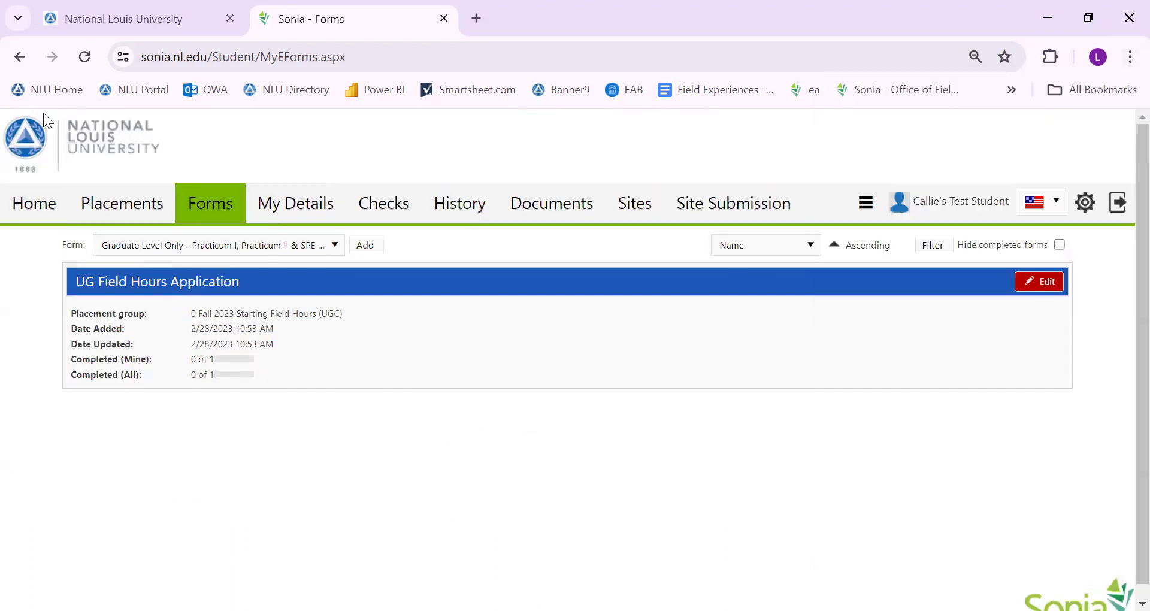
{"action": "left_click", "coordinate": [231, 246]}
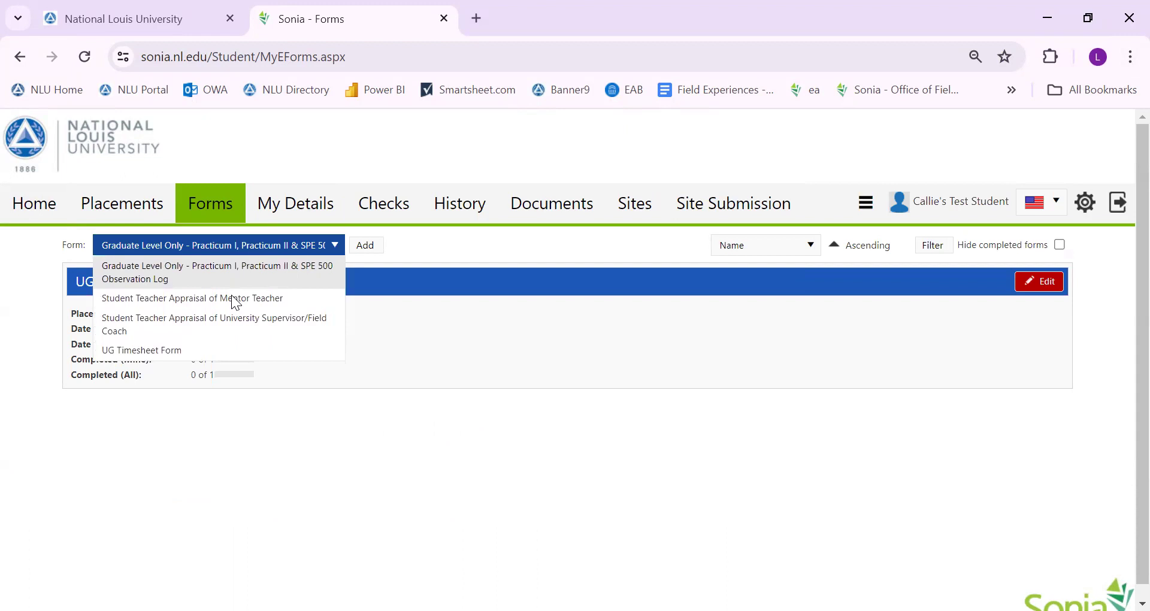
{"action": "left_click", "coordinate": [242, 347]}
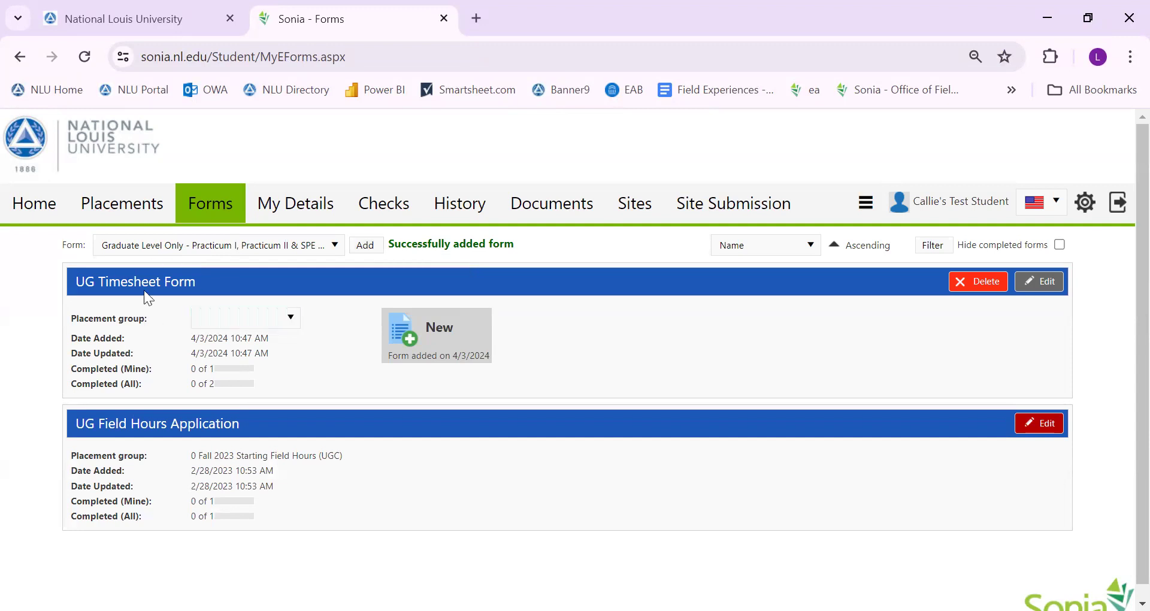
Set placement group to Spring 2024 Field Hours/Methods and placement to New School Test (Test District)
{"action": "left_click", "coordinate": [220, 319]}
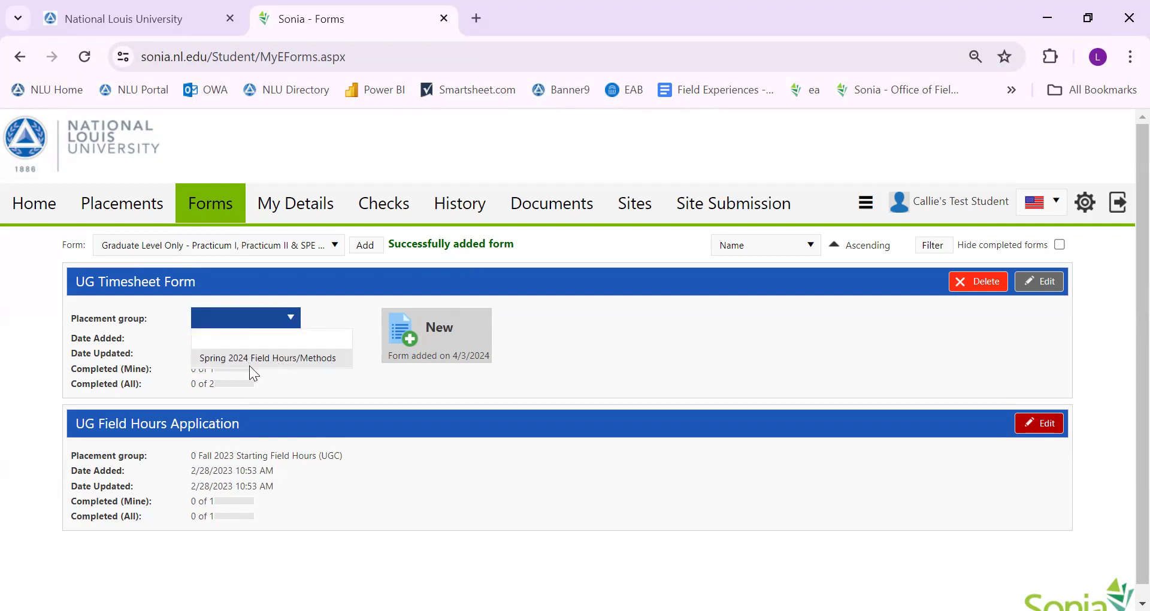
{"action": "left_click", "coordinate": [299, 357]}
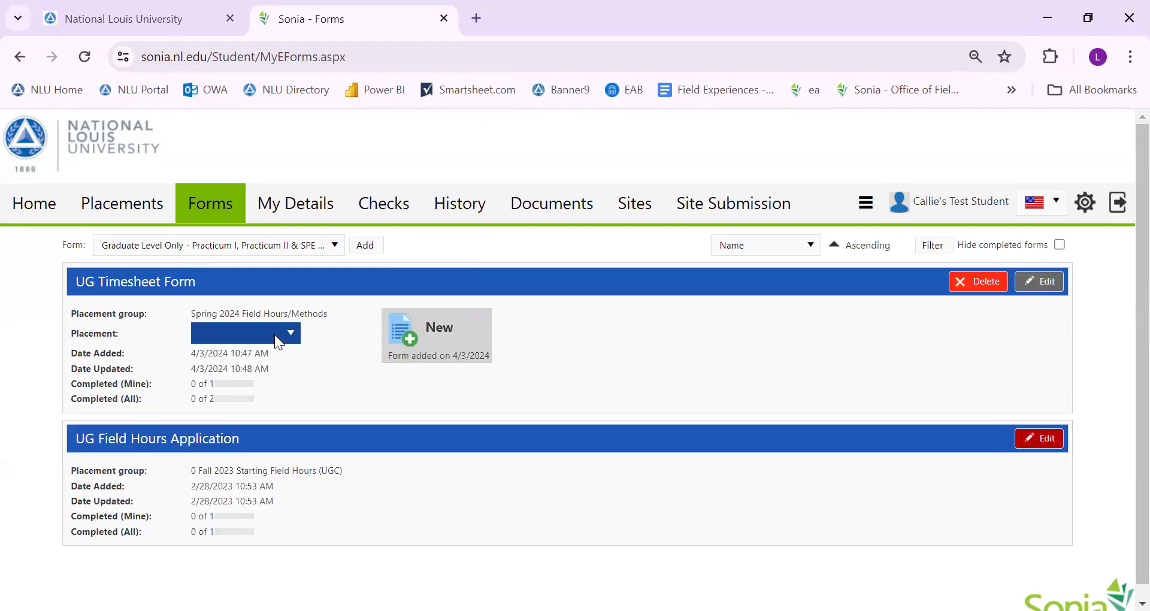
{"action": "left_click", "coordinate": [268, 333]}
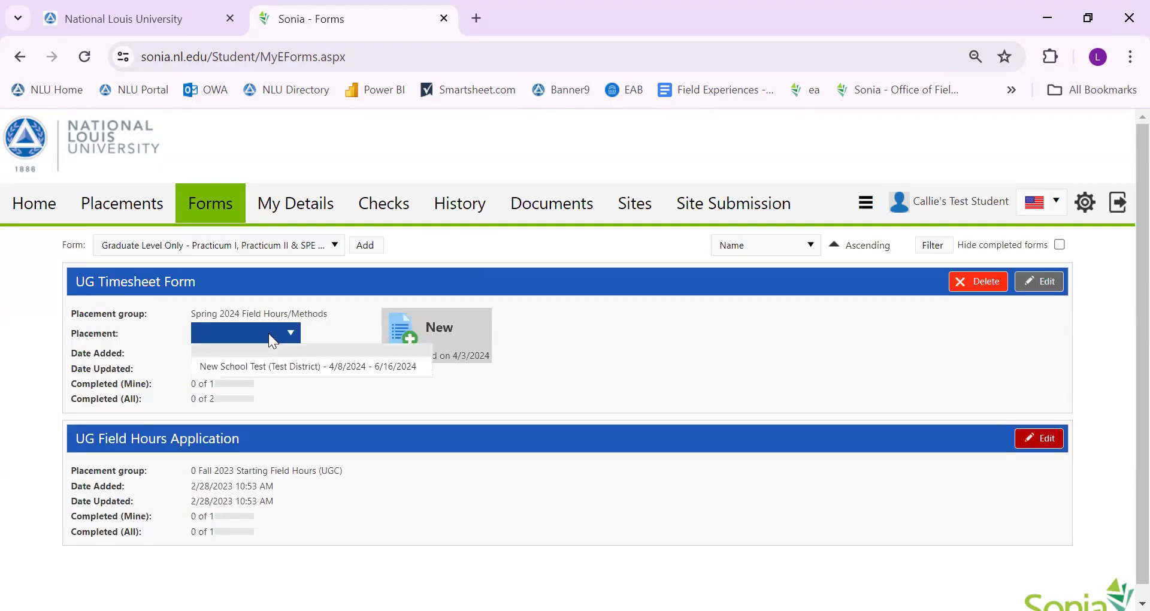
{"action": "left_click", "coordinate": [274, 372]}
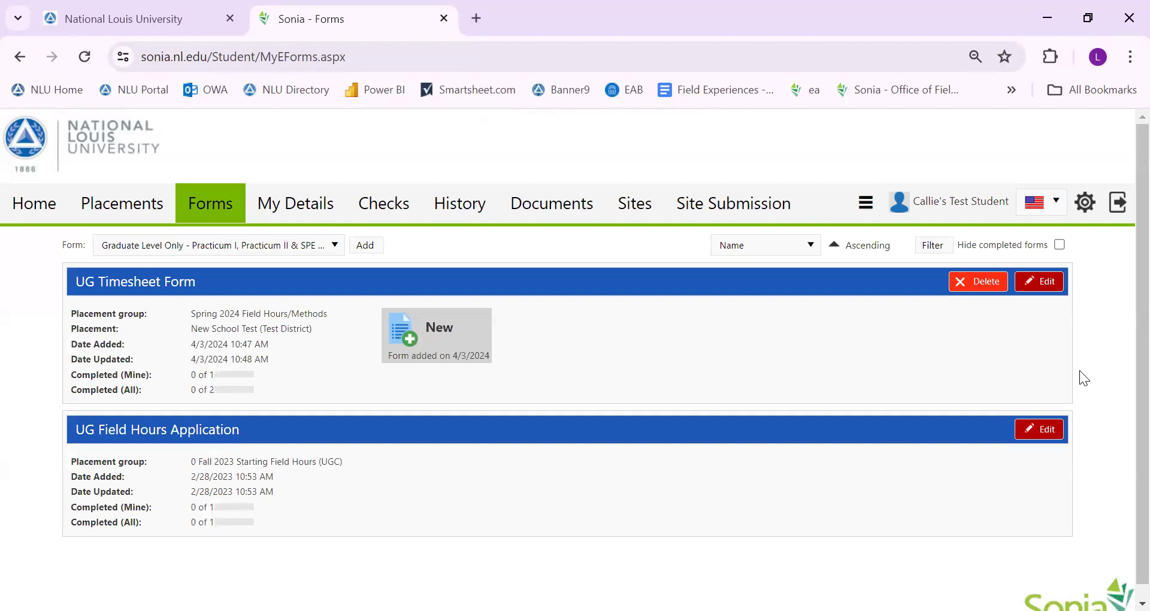
Edit the UG Timesheet Form, entering Course Number EDU 299 and the mentor teacher's name
{"action": "left_click", "coordinate": [1042, 288]}
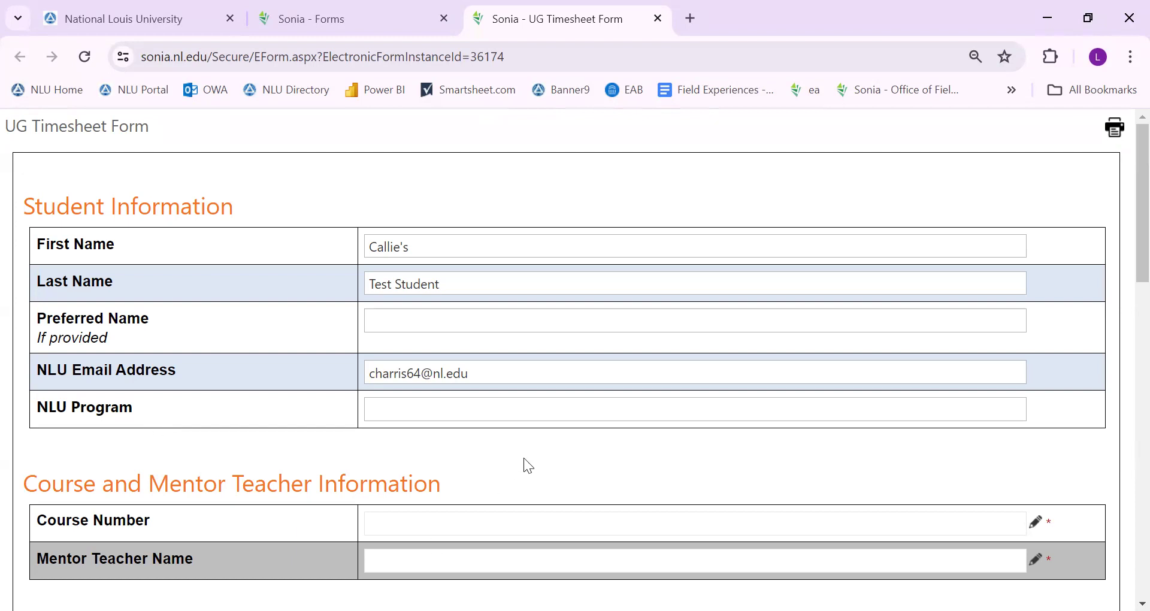
{"action": "scroll", "coordinate": [390, 423], "scroll_direction": "down", "scroll_amount": 1}
{"action": "scroll", "coordinate": [389, 423], "scroll_direction": "down", "scroll_amount": 2}
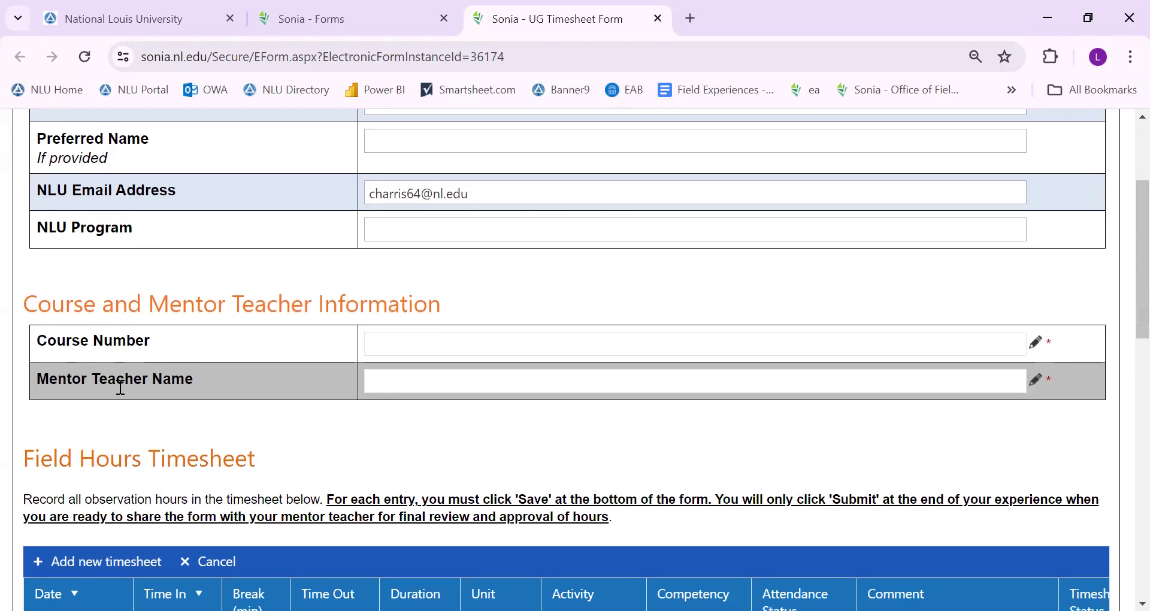
{"action": "left_click", "coordinate": [388, 345]}
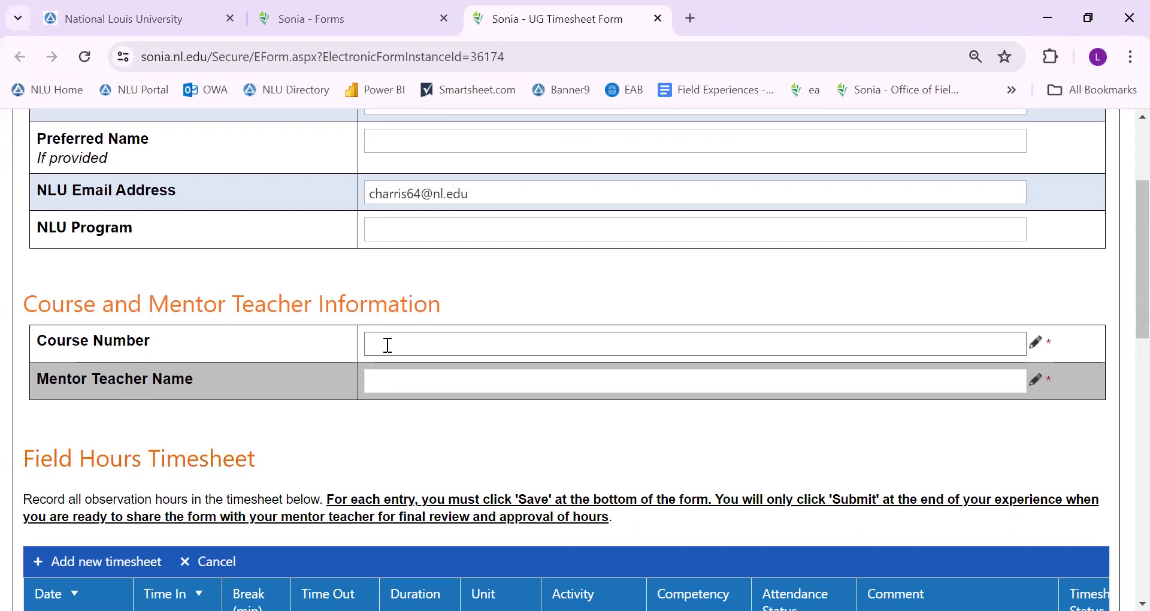
{"action": "type", "text": "ED"}
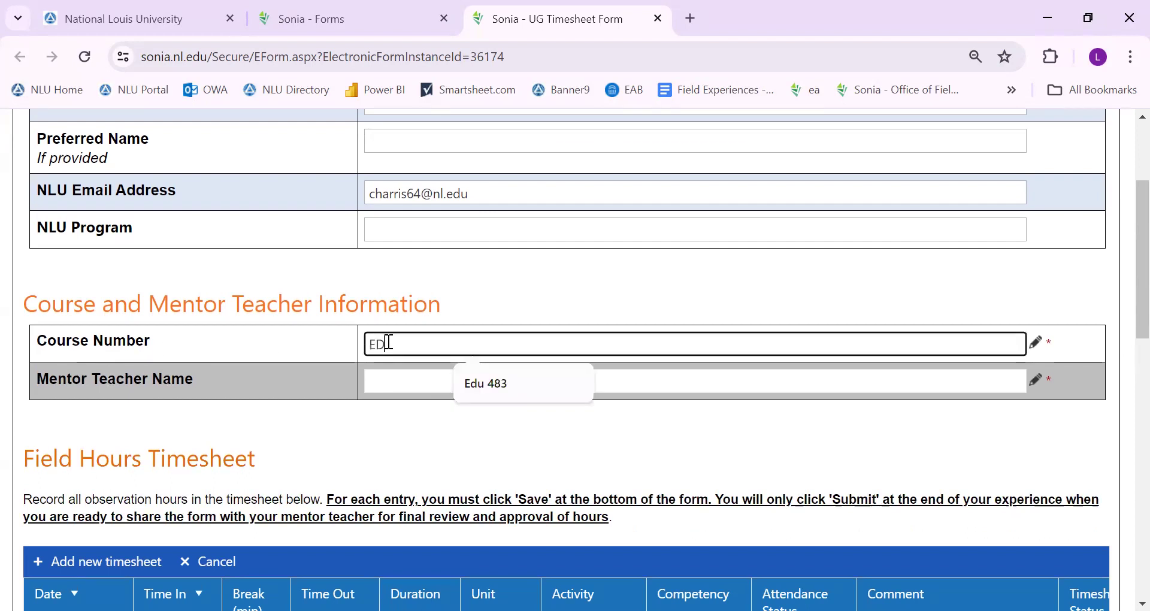
{"action": "type", "text": "U 299"}
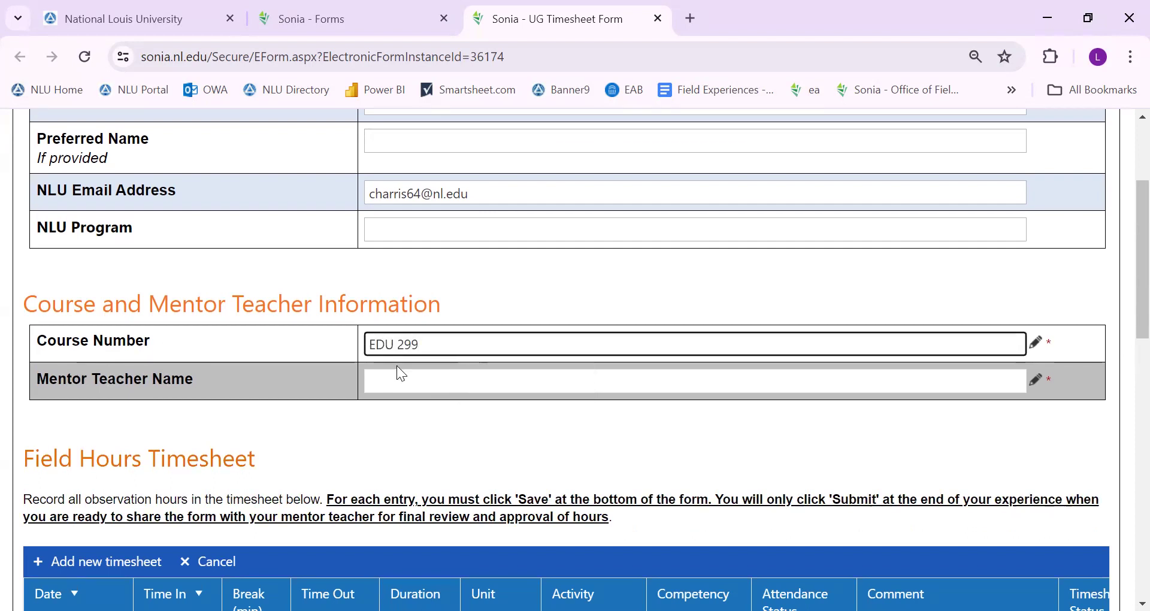
{"action": "left_click", "coordinate": [422, 385]}
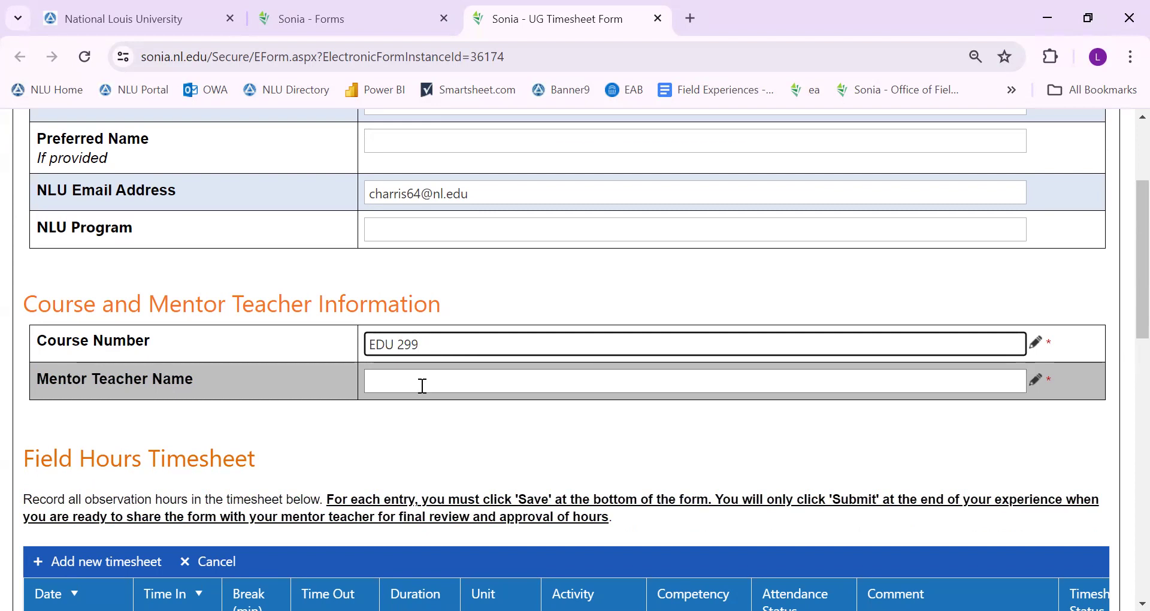
{"action": "left_click", "coordinate": [497, 419]}
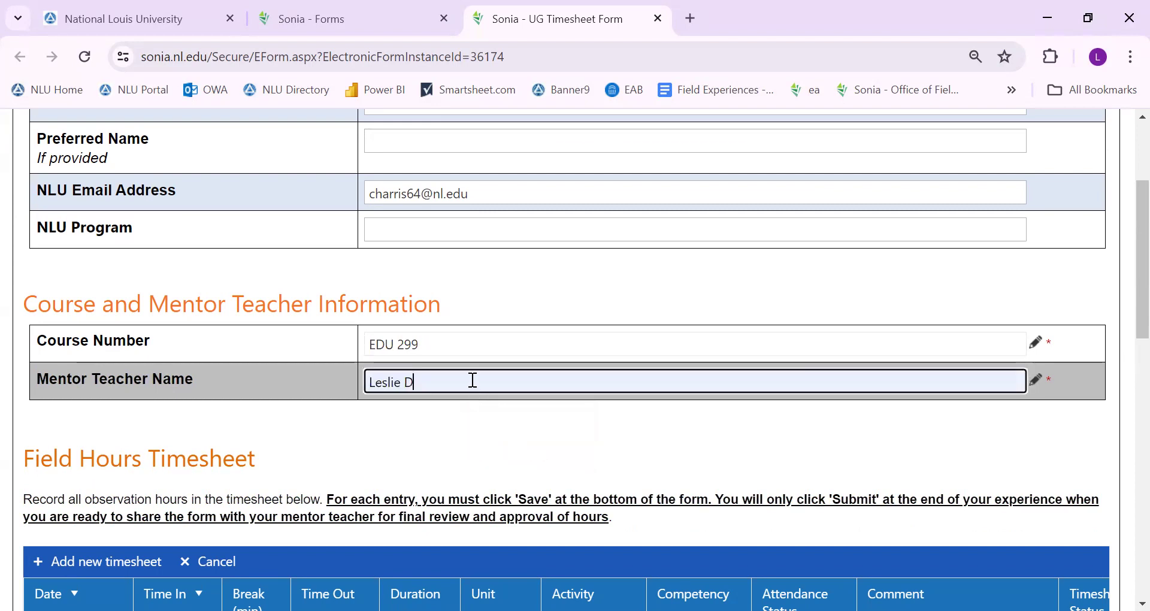
{"action": "type", "text": "elgado"}
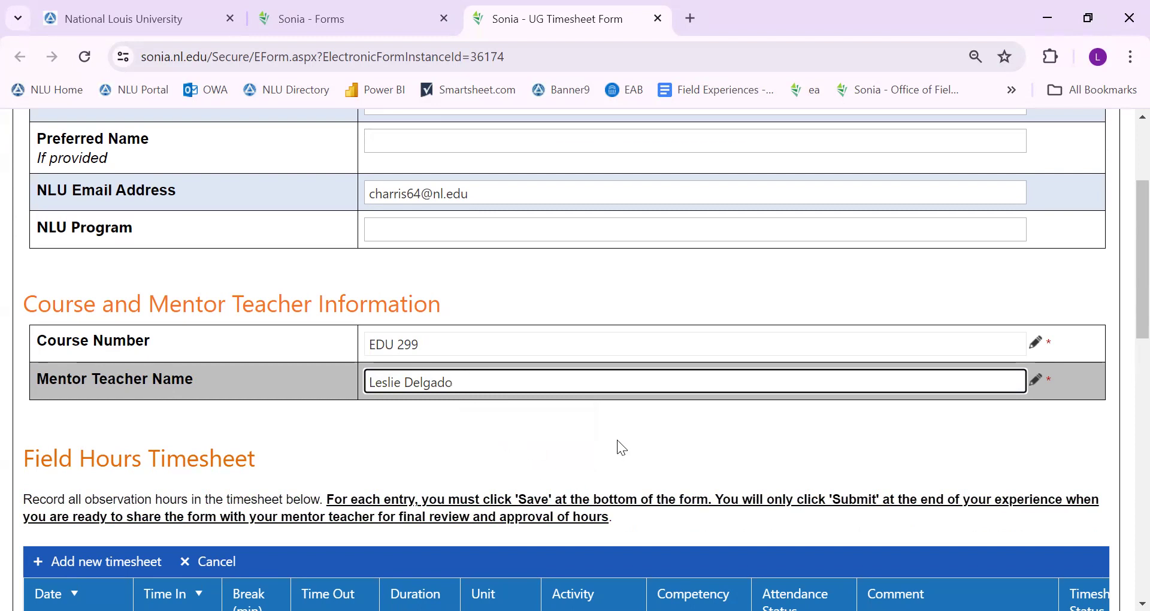
{"action": "scroll", "coordinate": [617, 442], "scroll_direction": "down", "scroll_amount": 1}
{"action": "scroll", "coordinate": [609, 361], "scroll_direction": "down", "scroll_amount": 2}
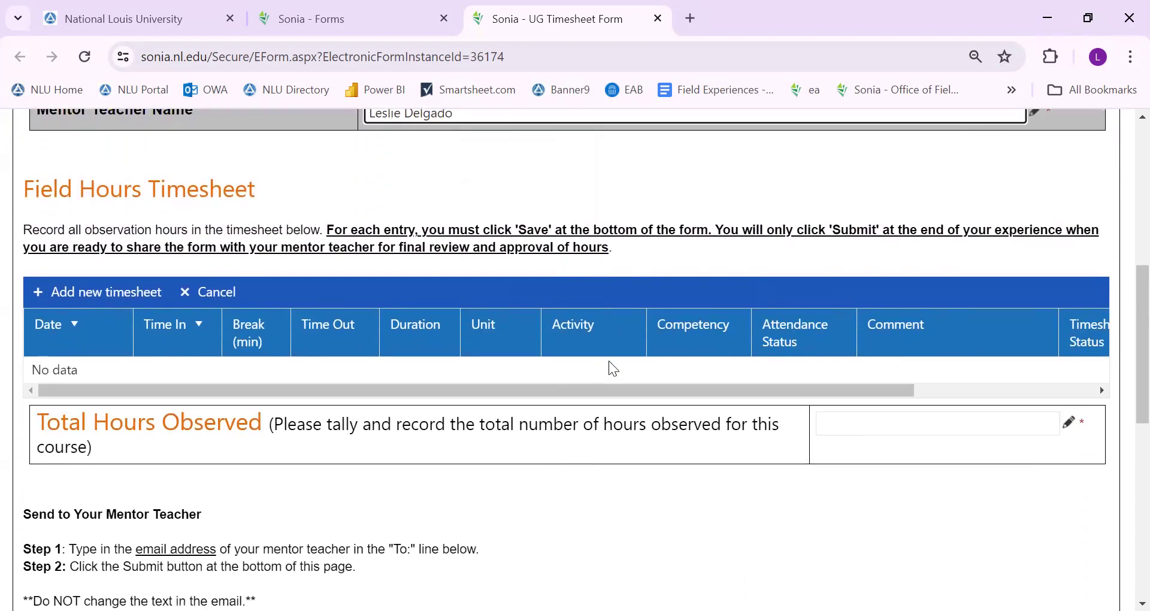
{"action": "scroll", "coordinate": [173, 190], "scroll_direction": "down", "scroll_amount": 1}
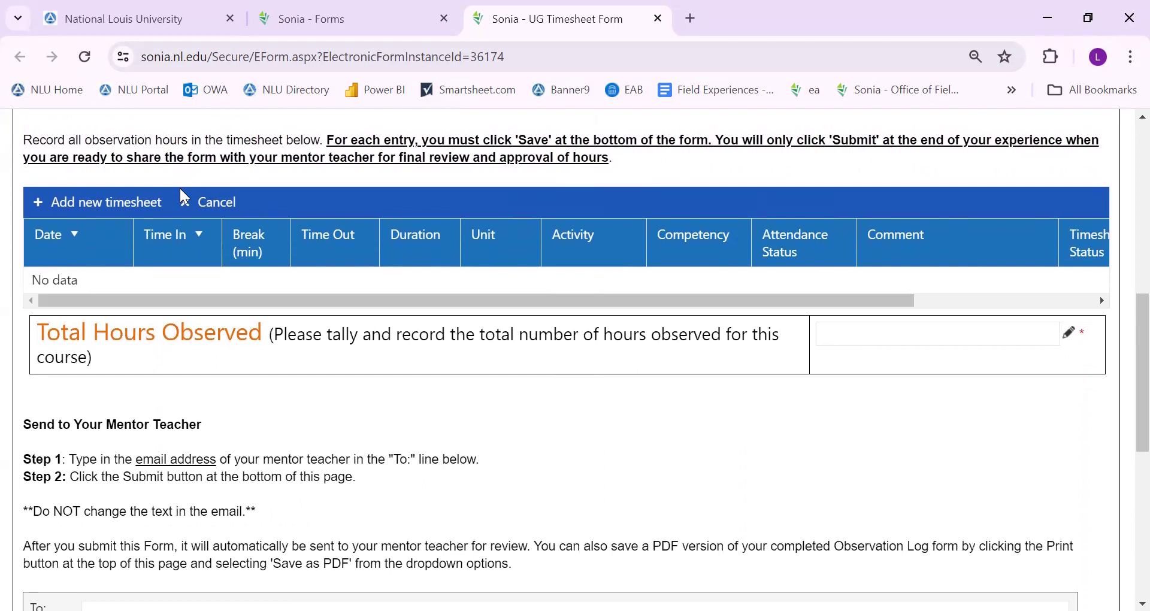
{"action": "scroll", "coordinate": [185, 195], "scroll_direction": "up", "scroll_amount": 2}
{"action": "scroll", "coordinate": [205, 227], "scroll_direction": "down", "scroll_amount": 1}
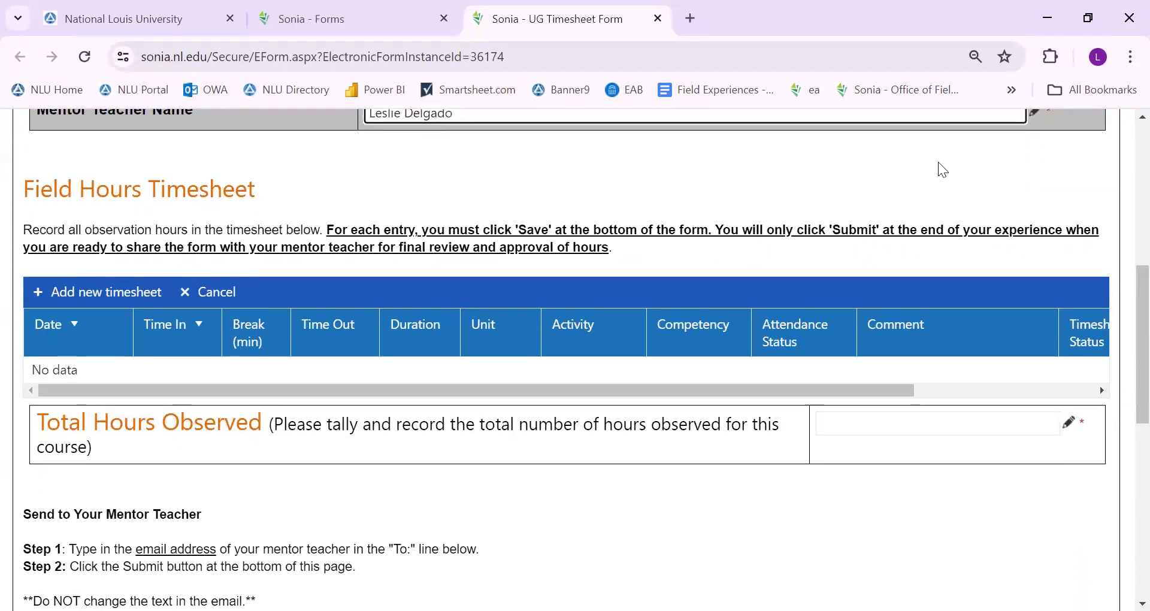
{"action": "scroll", "coordinate": [1126, 329], "scroll_direction": "up", "scroll_amount": 1}
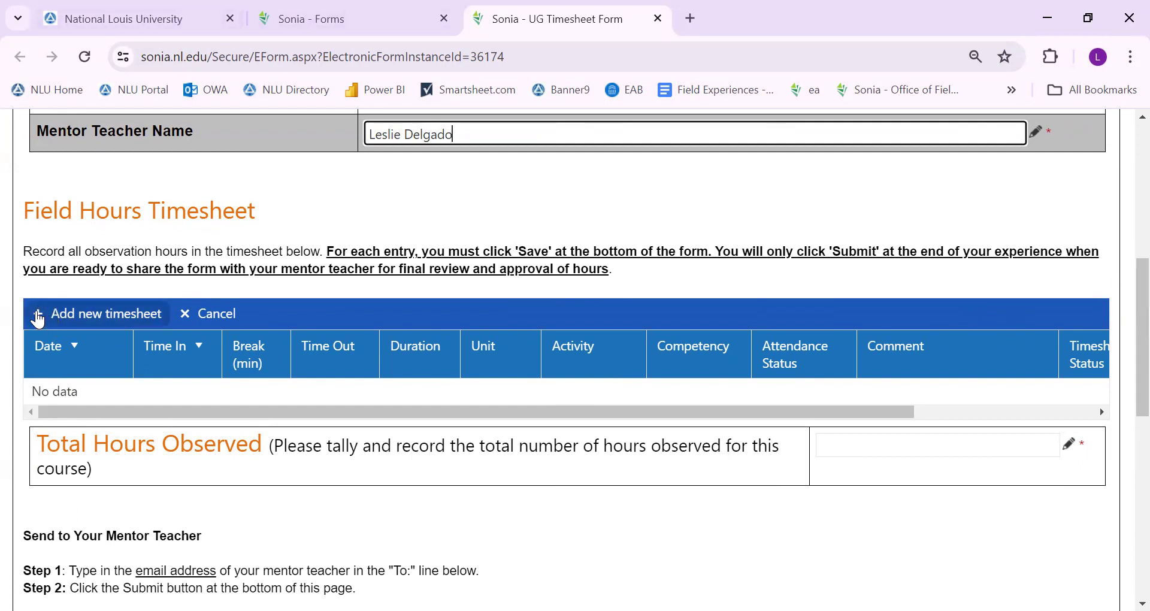
Add a timesheet entry dated 4/1/2024 from 8:00 AM to 10:00 AM
{"action": "left_click", "coordinate": [88, 316]}
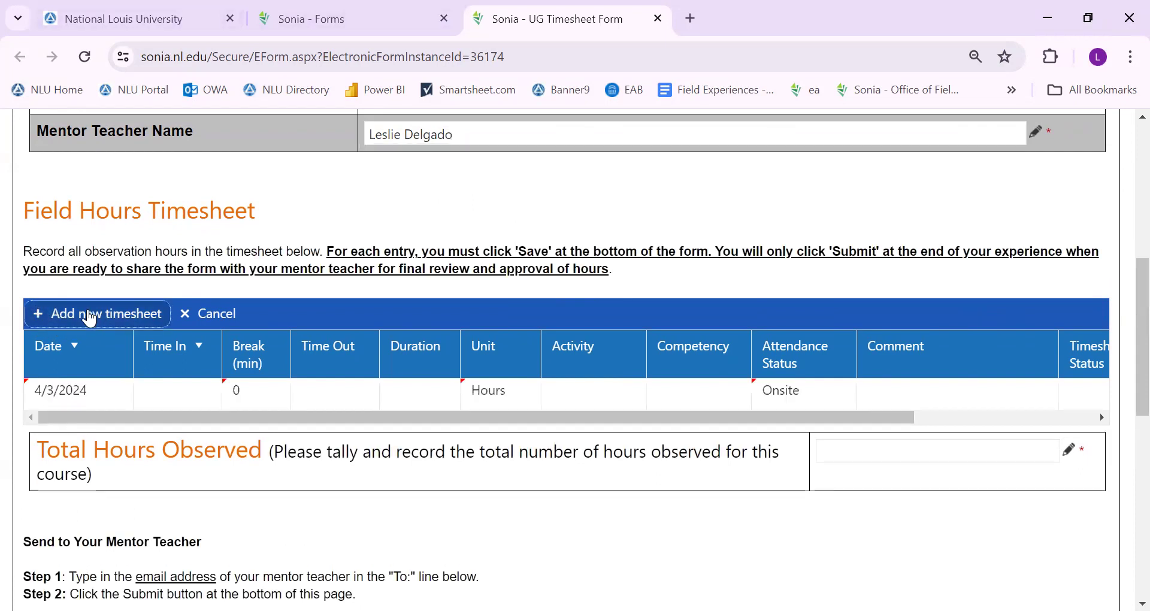
{"action": "left_click", "coordinate": [55, 393]}
{"action": "left_click", "coordinate": [101, 393]}
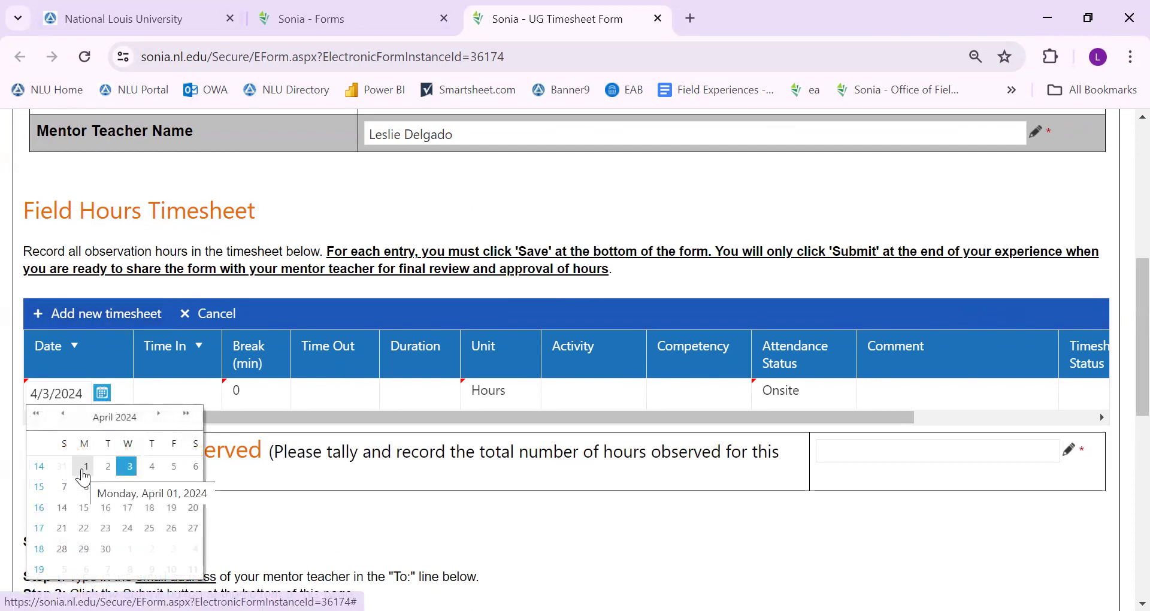
{"action": "left_click", "coordinate": [84, 471]}
{"action": "left_click", "coordinate": [159, 395]}
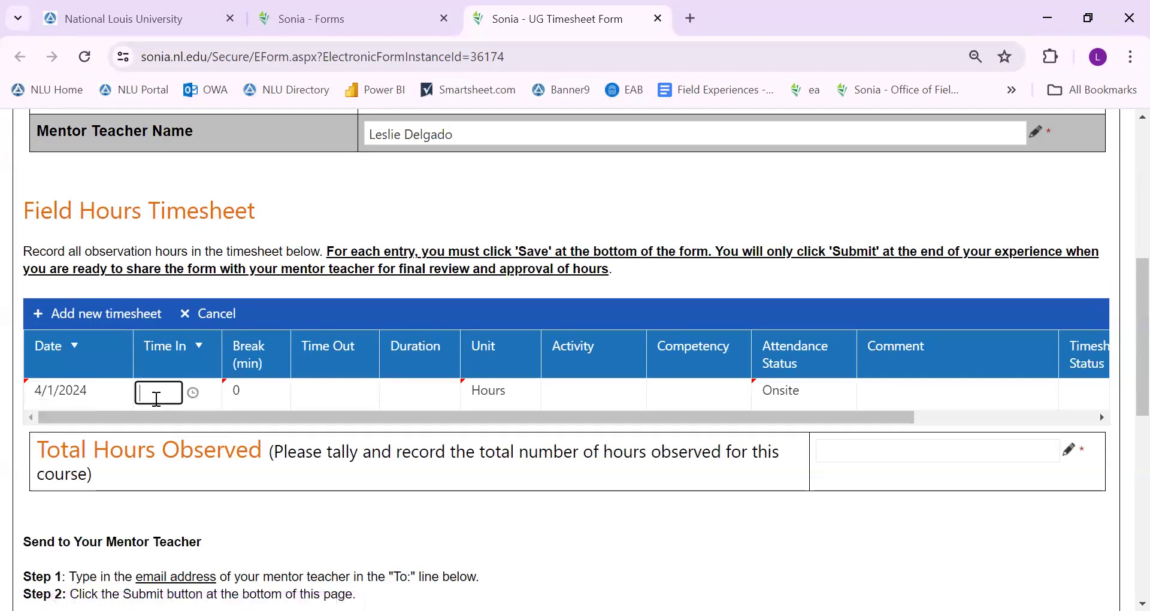
{"action": "type", "text": "8"}
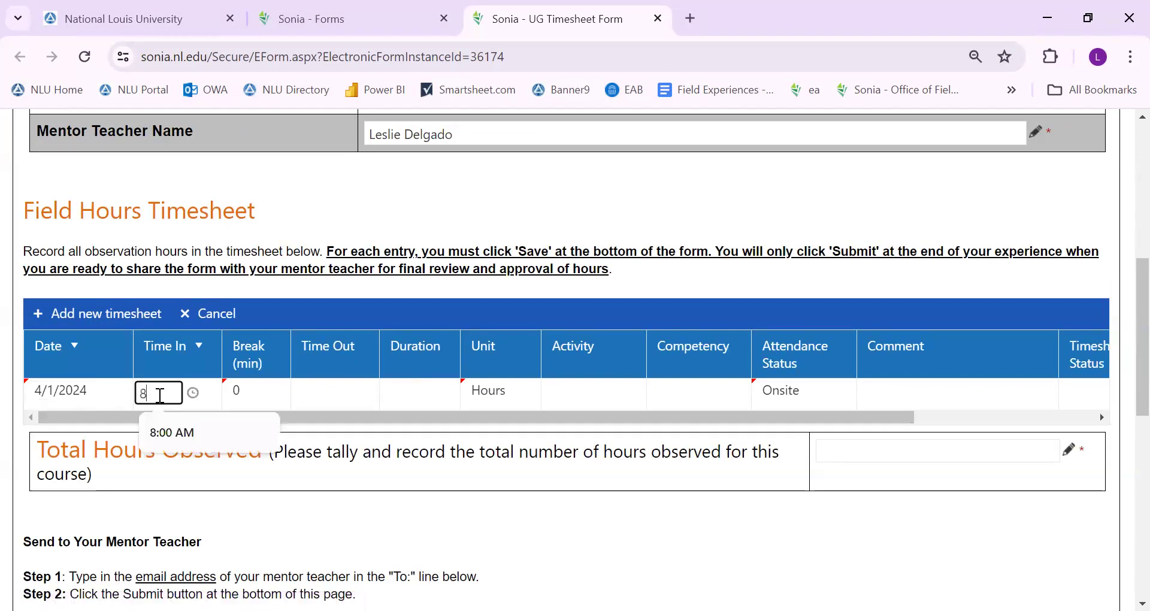
{"action": "left_click", "coordinate": [165, 433]}
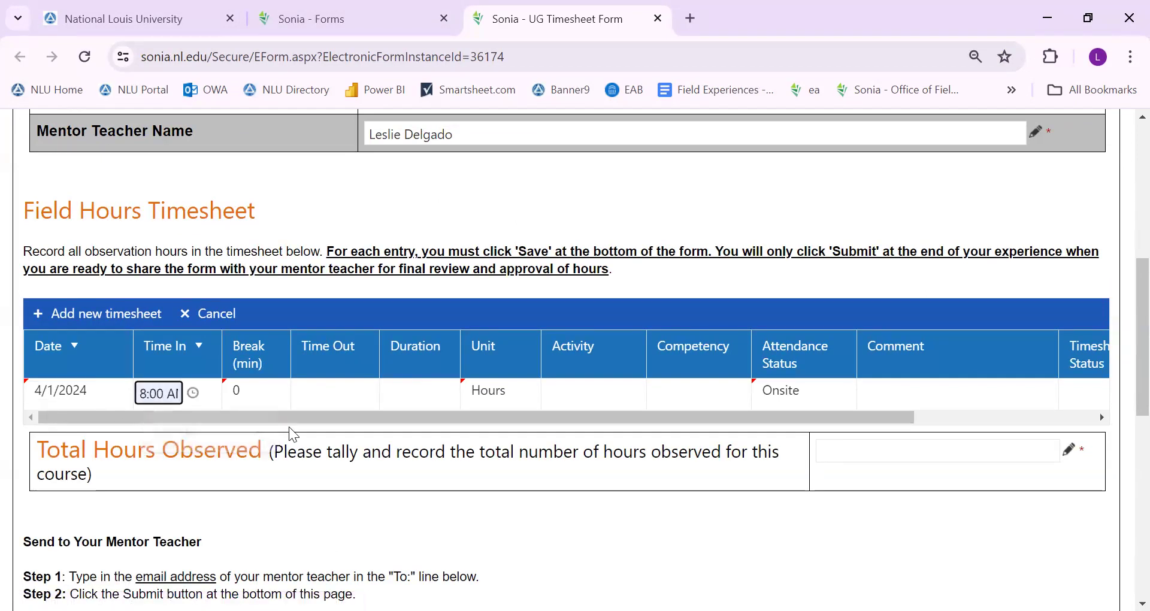
{"action": "left_click", "coordinate": [332, 395]}
{"action": "type", "text": "10"}
{"action": "left_click", "coordinate": [333, 432]}
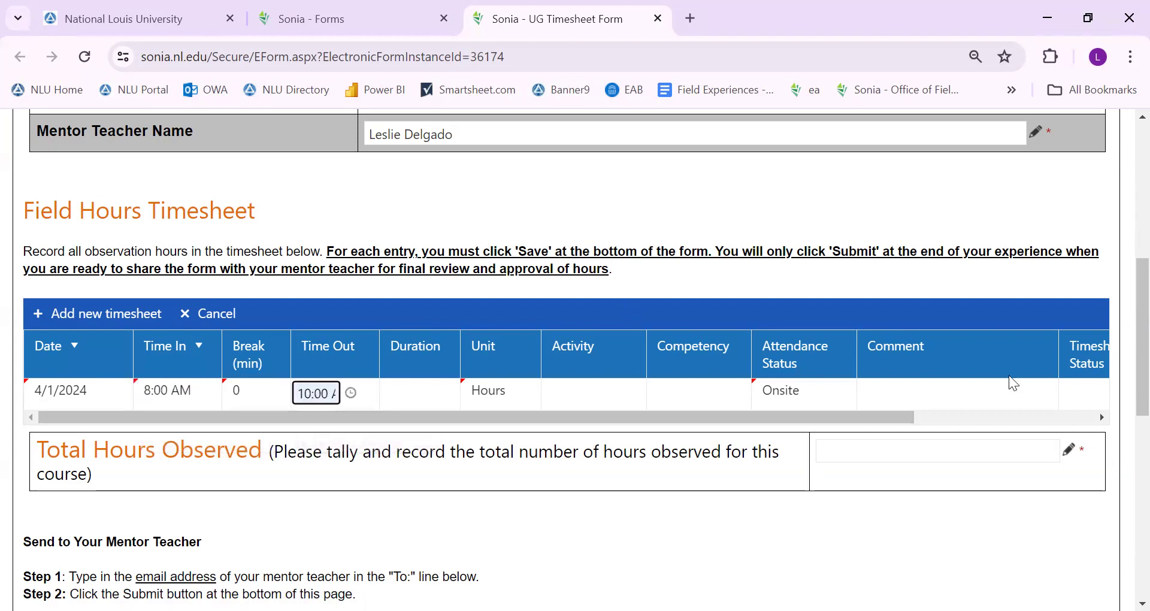
Give the 4/1/2024 entry the comment '2 Hour Milestone 1'
{"action": "left_click", "coordinate": [977, 392]}
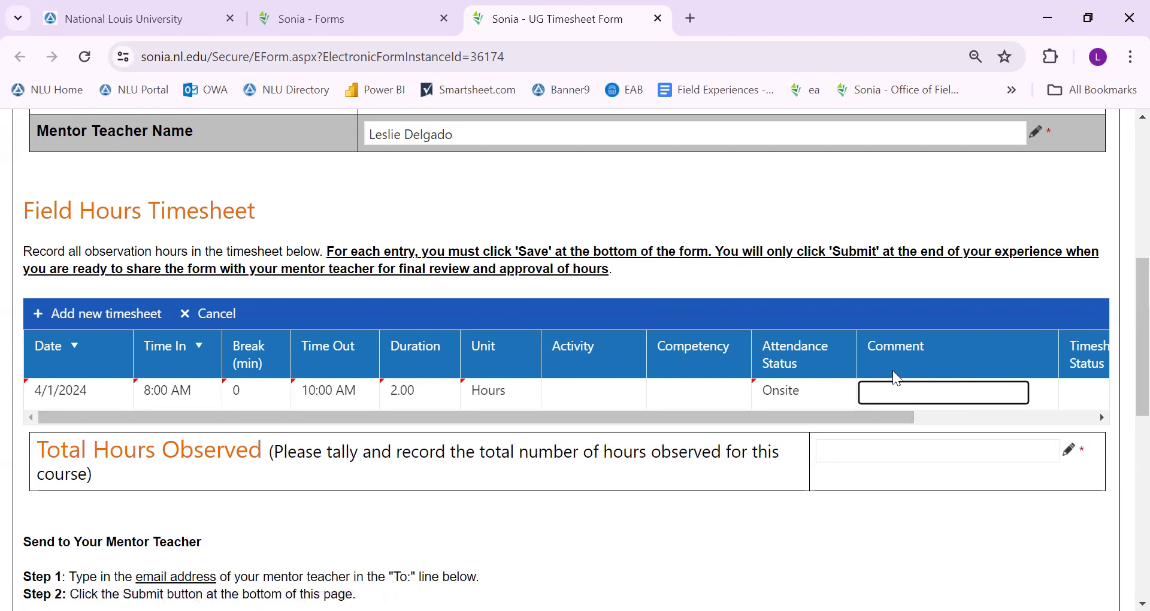
{"action": "type", "text": "2 Hour Milestone 1"}
{"action": "left_click_drag", "start_coordinate": [776, 417], "coordinate": [457, 451]}
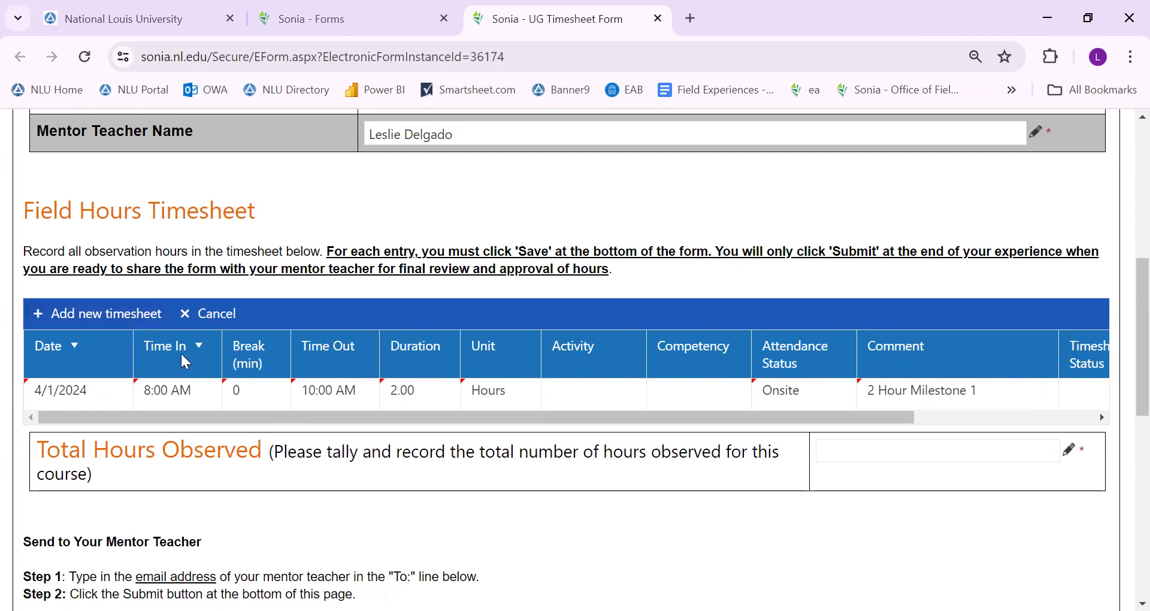
{"action": "scroll", "coordinate": [131, 404], "scroll_direction": "down", "scroll_amount": 1}
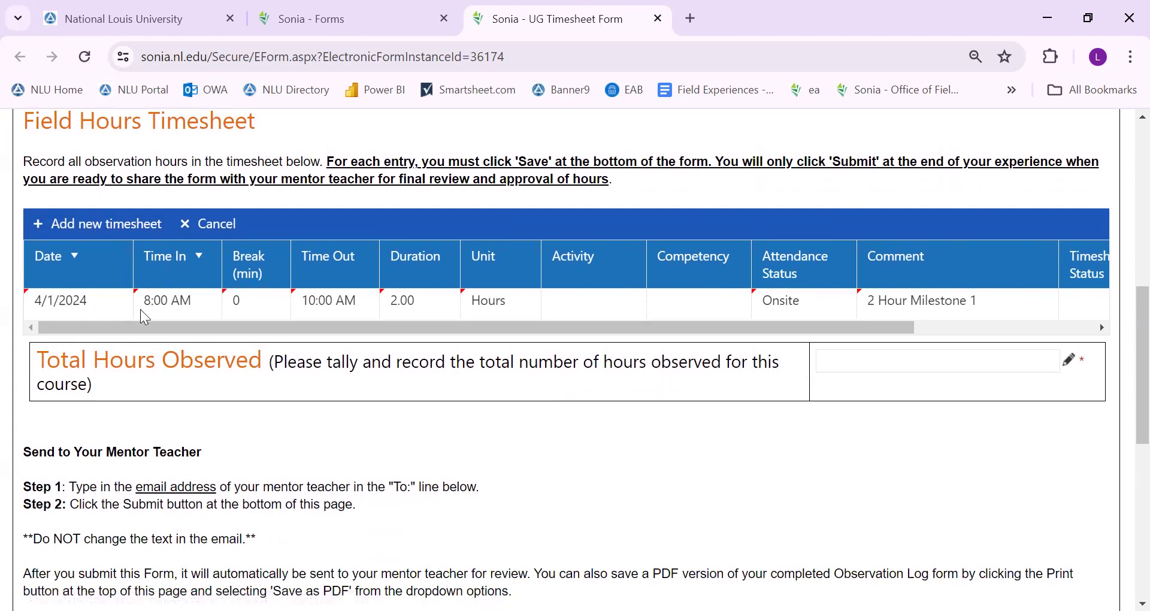
Save the UG Timesheet Form draft, then return to the timesheet table
{"action": "scroll", "coordinate": [203, 318], "scroll_direction": "down", "scroll_amount": 5}
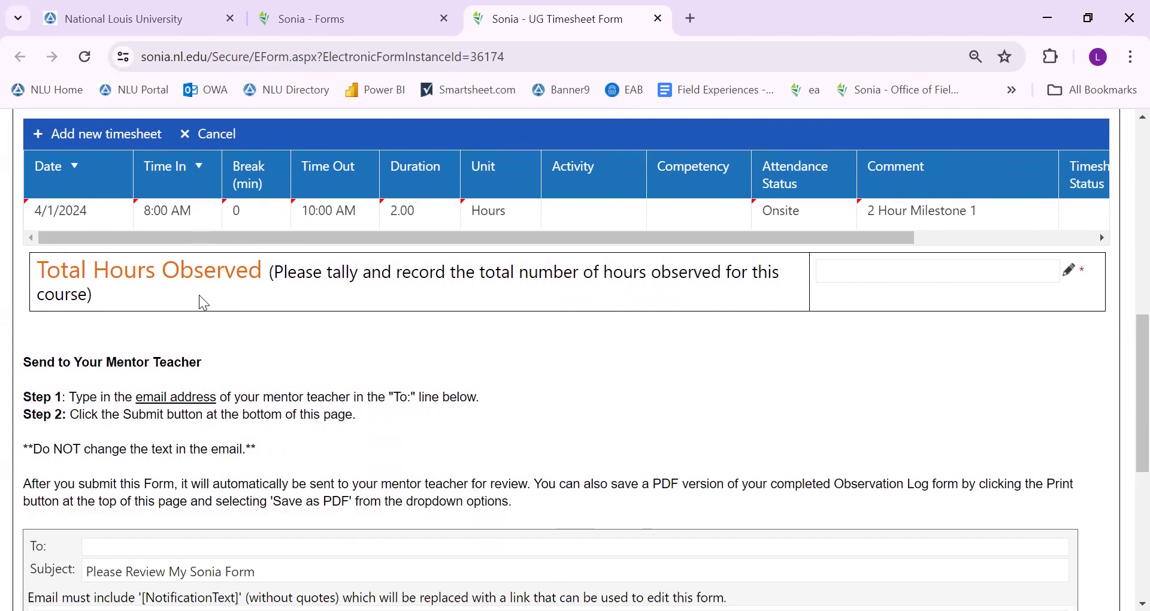
{"action": "scroll", "coordinate": [203, 303], "scroll_direction": "down", "scroll_amount": 4}
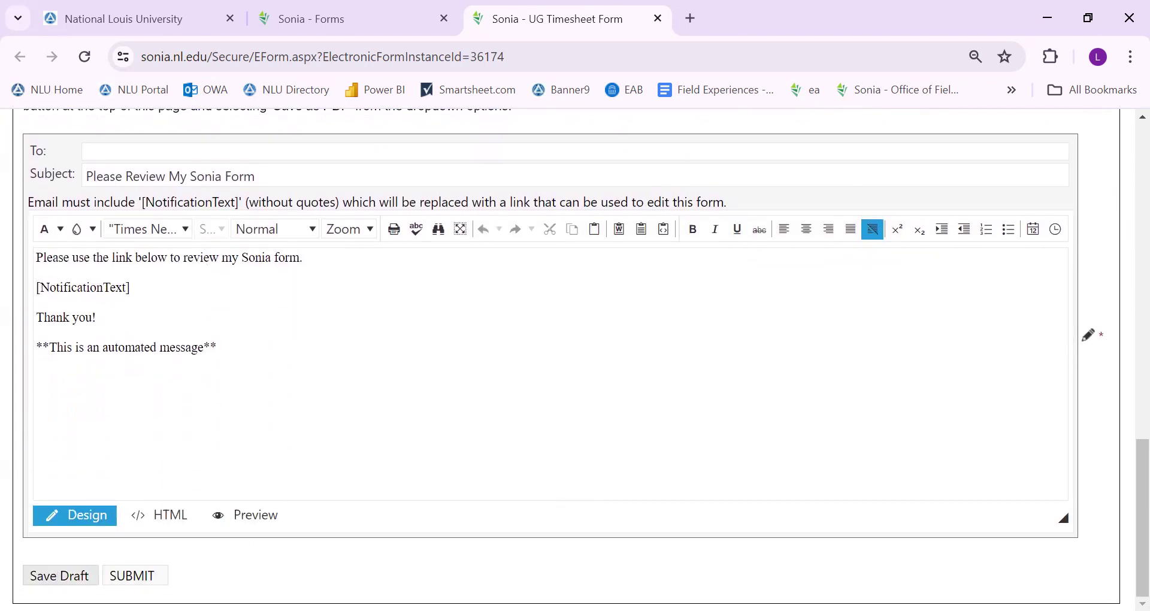
{"action": "left_click", "coordinate": [60, 575]}
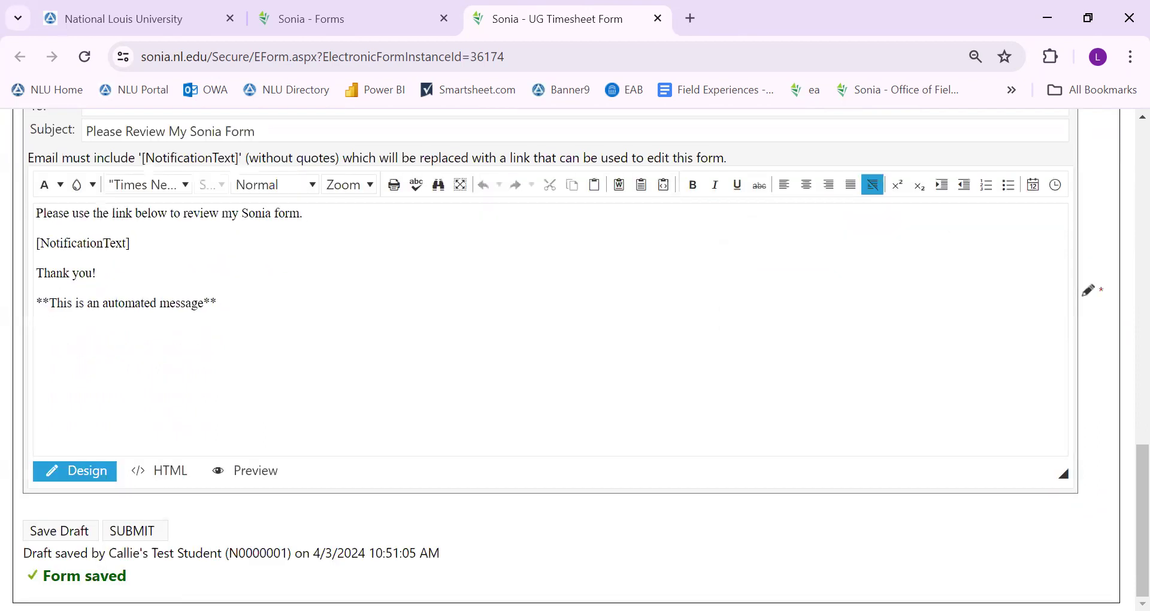
{"action": "scroll", "coordinate": [87, 484], "scroll_direction": "up", "scroll_amount": 9}
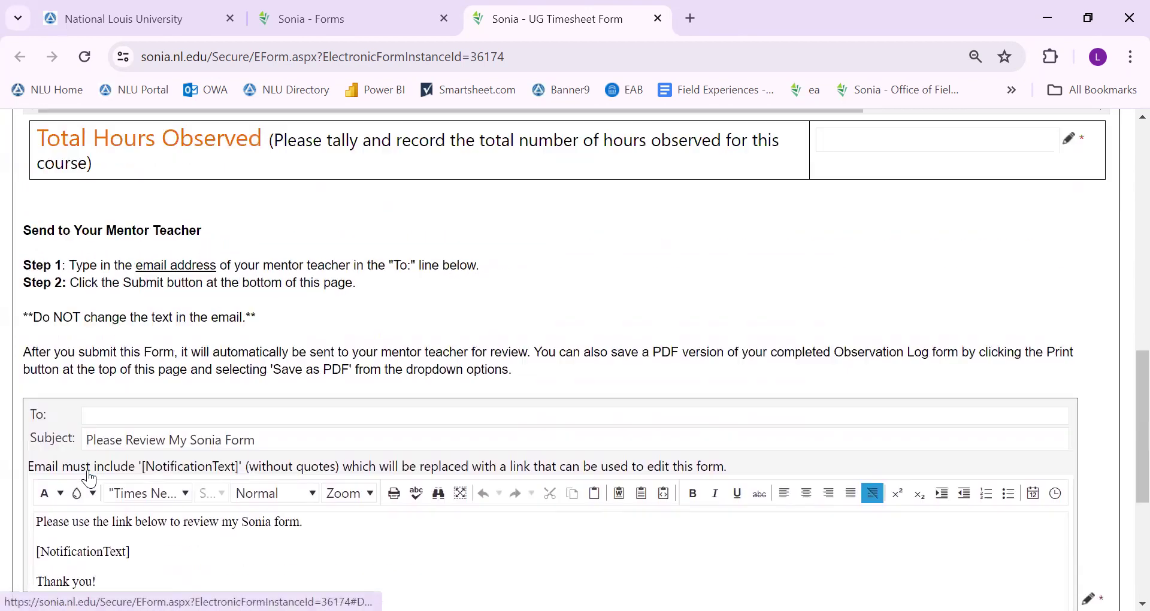
{"action": "scroll", "coordinate": [88, 479], "scroll_direction": "up", "scroll_amount": 1}
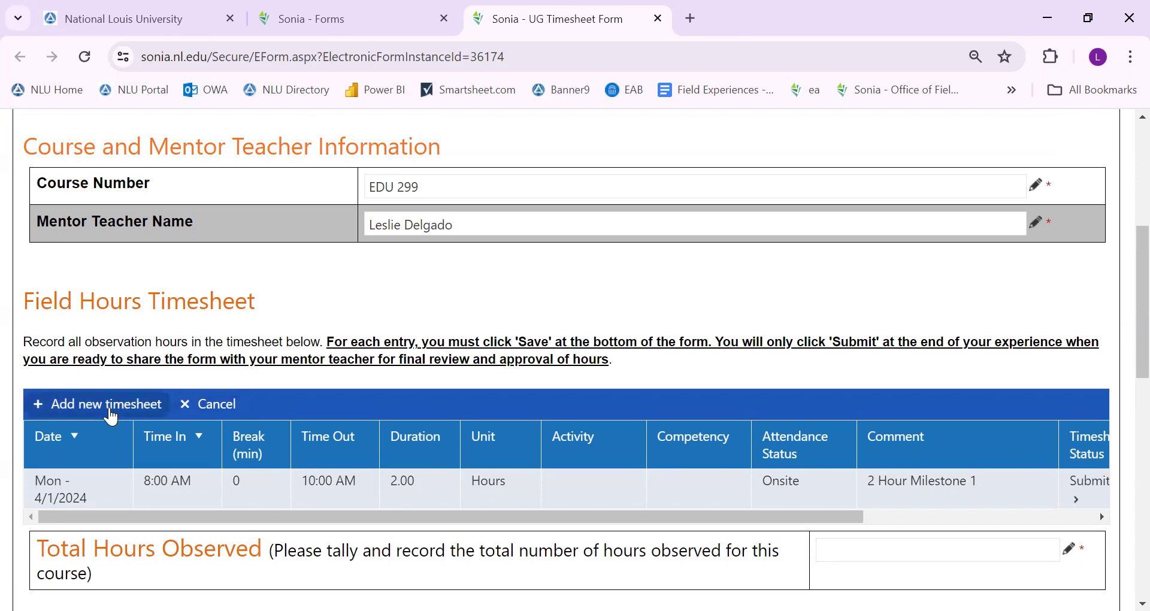
Close the form tab, refresh the Forms list, and reopen the UG Timesheet Form for editing
{"action": "left_click", "coordinate": [657, 18]}
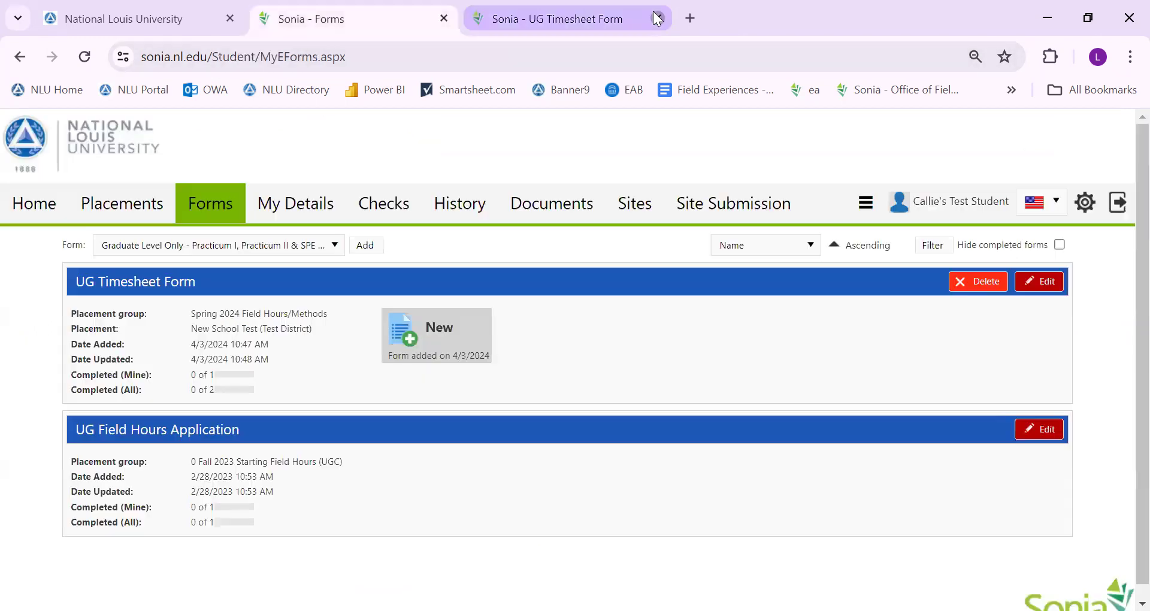
{"action": "left_click", "coordinate": [210, 211]}
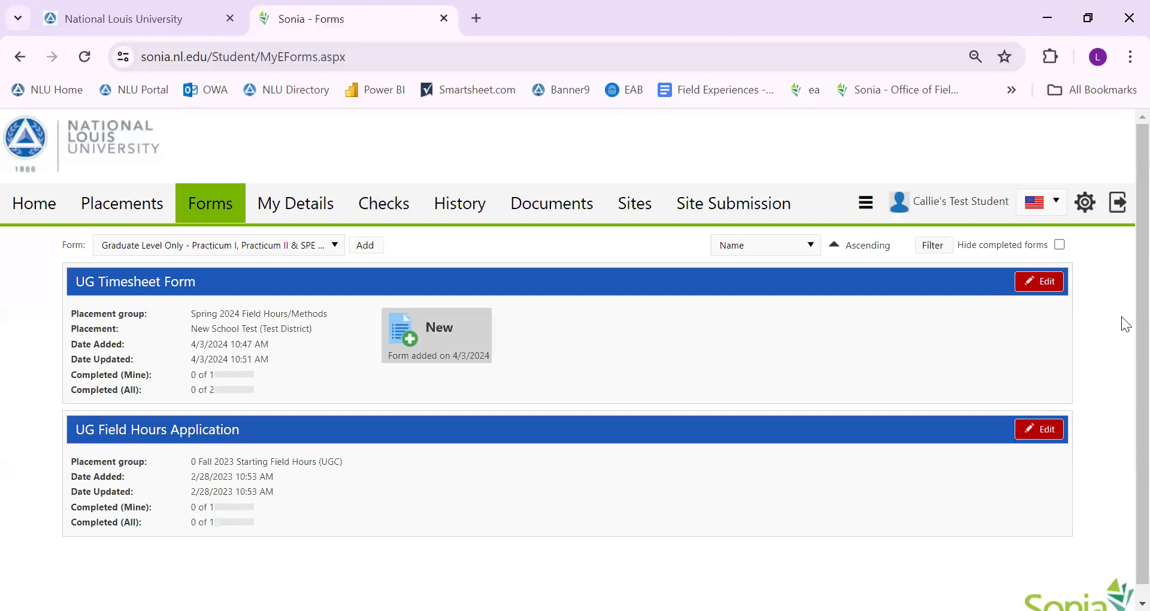
{"action": "left_click", "coordinate": [1059, 285]}
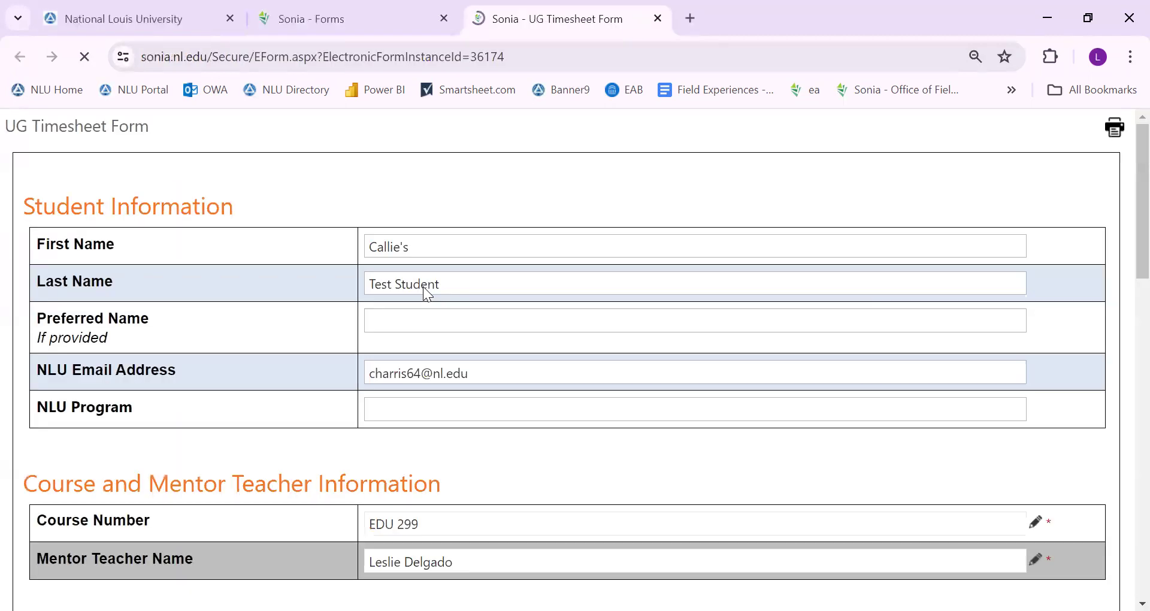
Add a second timesheet entry dated 4/8/2024 from 8:00 AM to 10:00 AM
{"action": "scroll", "coordinate": [425, 291], "scroll_direction": "down", "scroll_amount": 2}
{"action": "scroll", "coordinate": [423, 286], "scroll_direction": "down", "scroll_amount": 5}
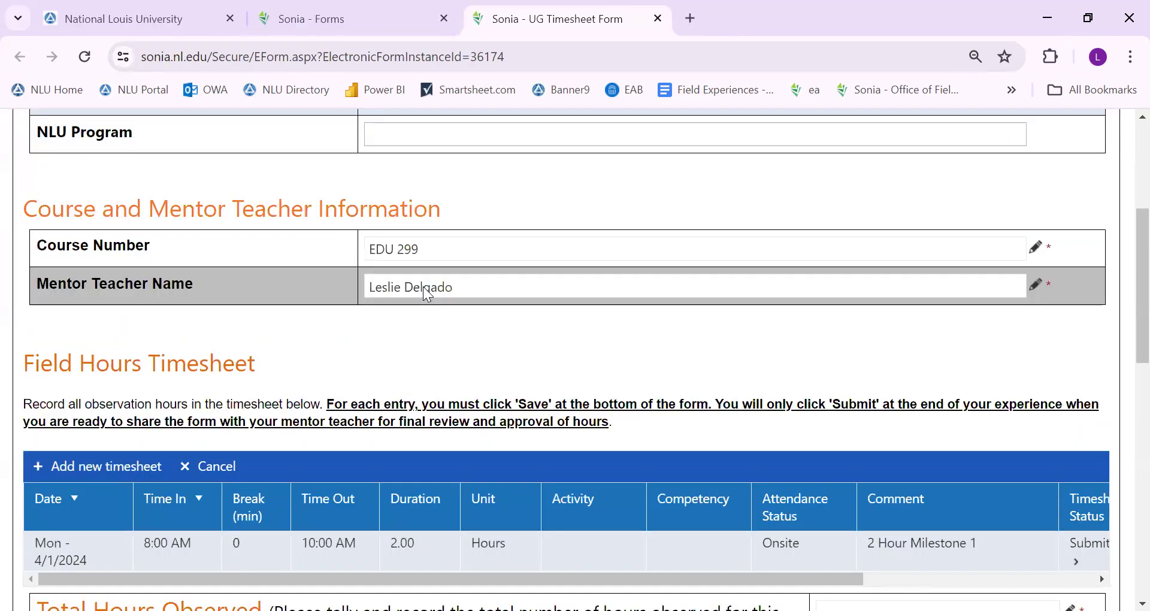
{"action": "left_click", "coordinate": [102, 309]}
{"action": "left_click", "coordinate": [57, 401]}
{"action": "left_click", "coordinate": [102, 403]}
{"action": "left_click", "coordinate": [93, 373]}
{"action": "left_click", "coordinate": [102, 371]}
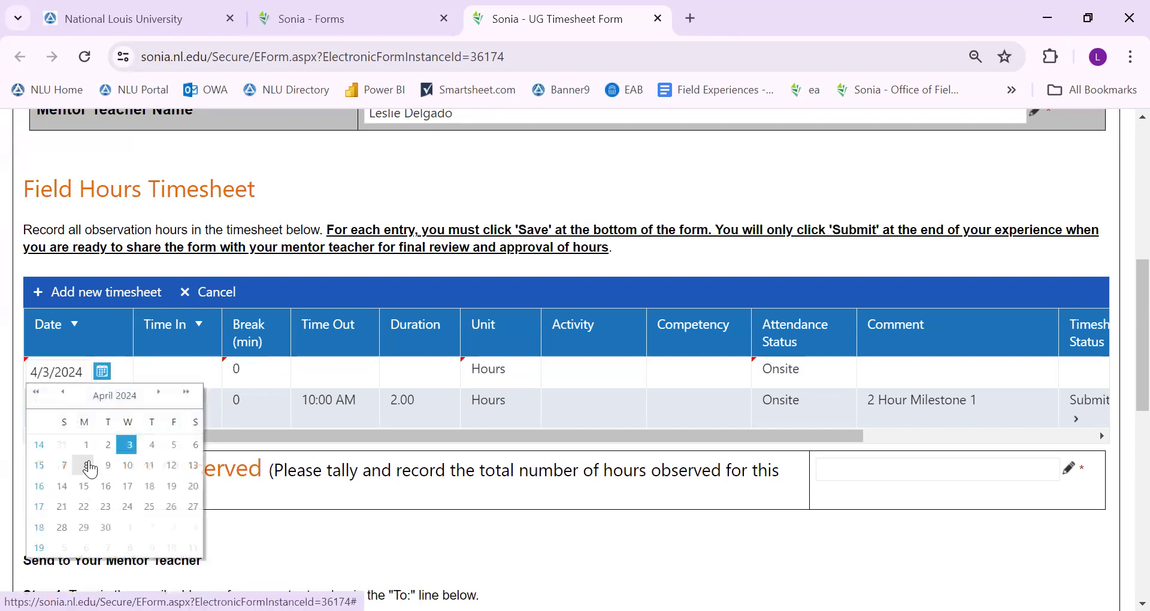
{"action": "left_click", "coordinate": [87, 465]}
{"action": "left_click", "coordinate": [170, 372]}
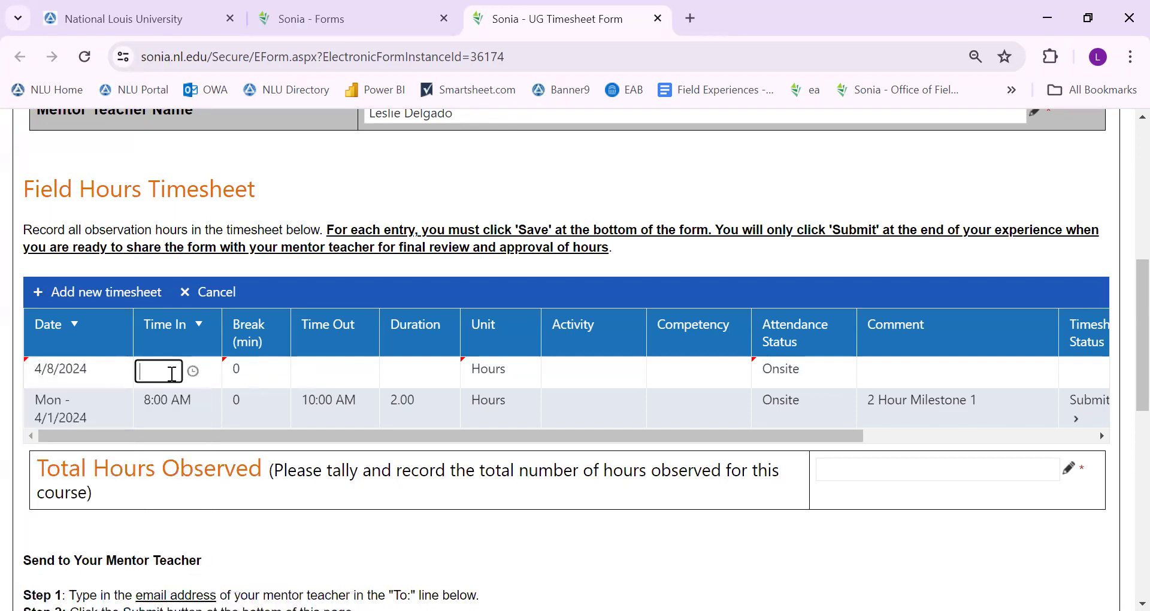
{"action": "type", "text": "8"}
{"action": "left_click", "coordinate": [246, 409]}
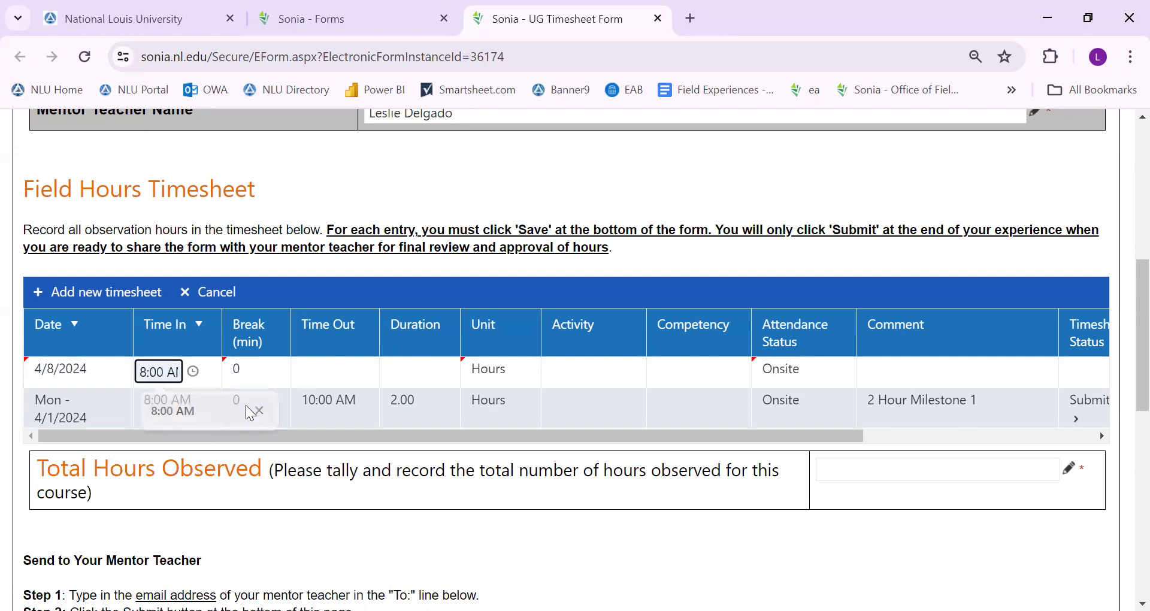
{"action": "left_click", "coordinate": [337, 370]}
{"action": "type", "text": "1"}
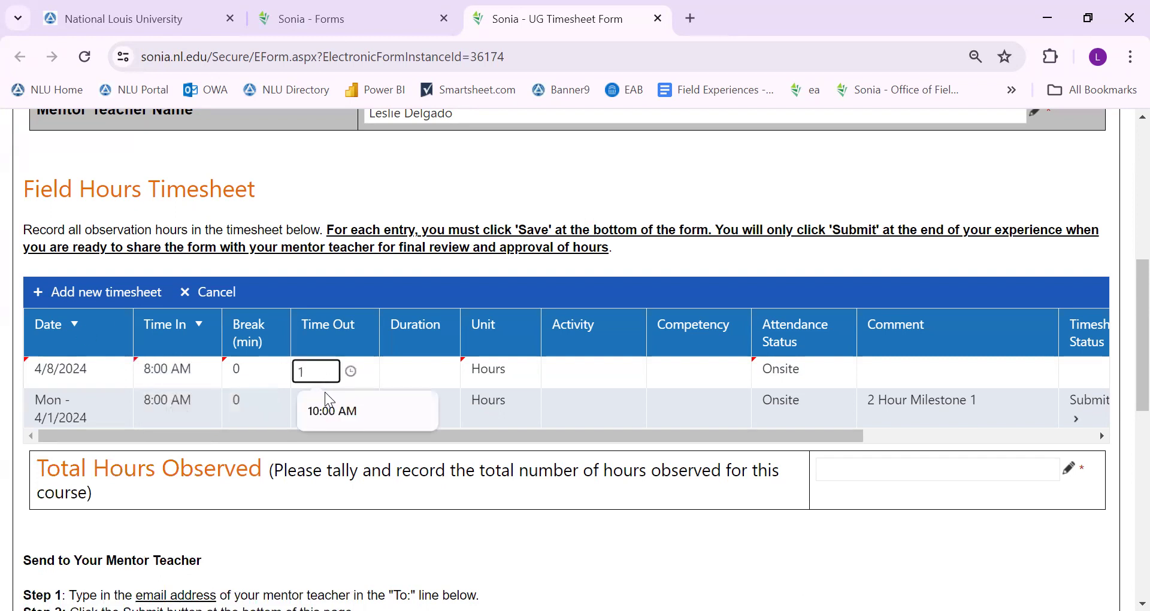
{"action": "left_click", "coordinate": [324, 413]}
Comment the entry '2 Hours Milestone 2' and enter '4 Hours' as Total Hours Observed
{"action": "left_click", "coordinate": [953, 371]}
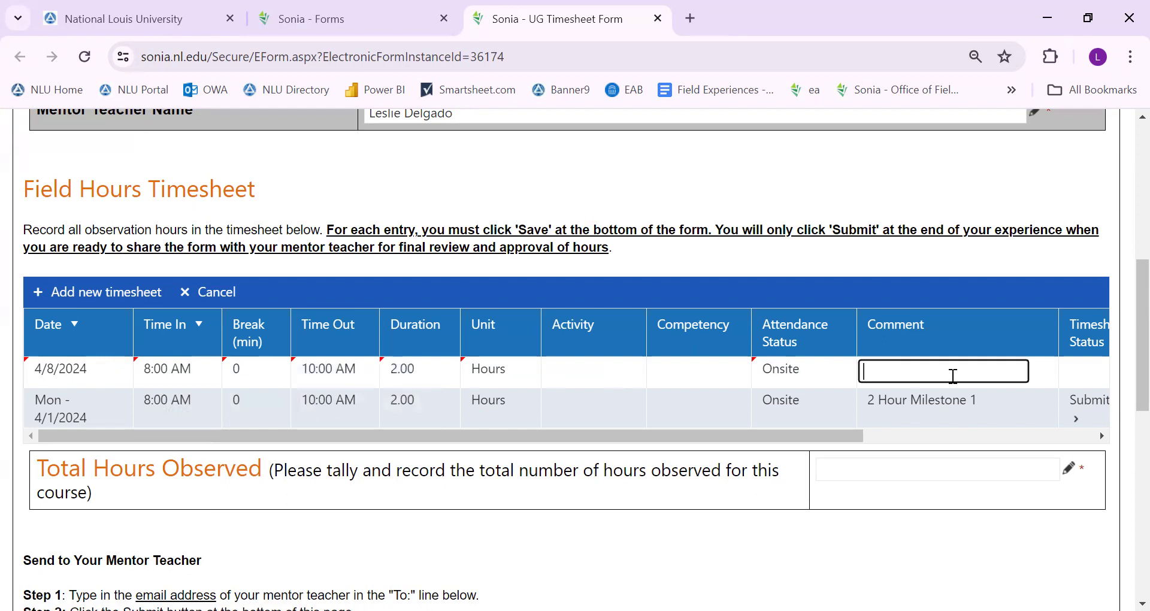
{"action": "type", "text": "2 Hours Milestone 2"}
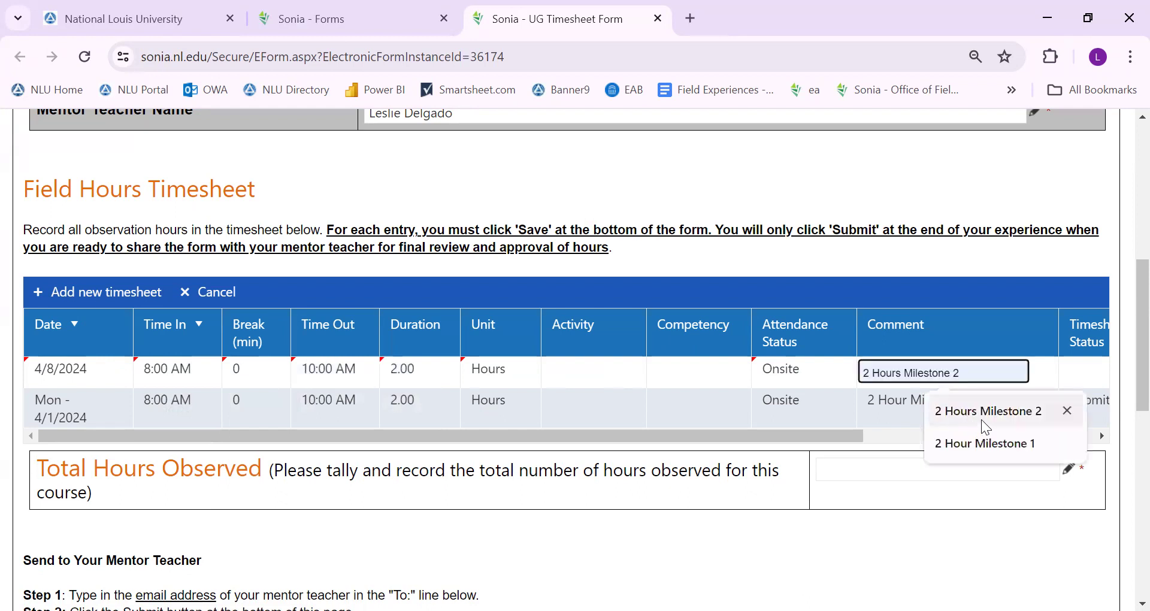
{"action": "left_click", "coordinate": [981, 419]}
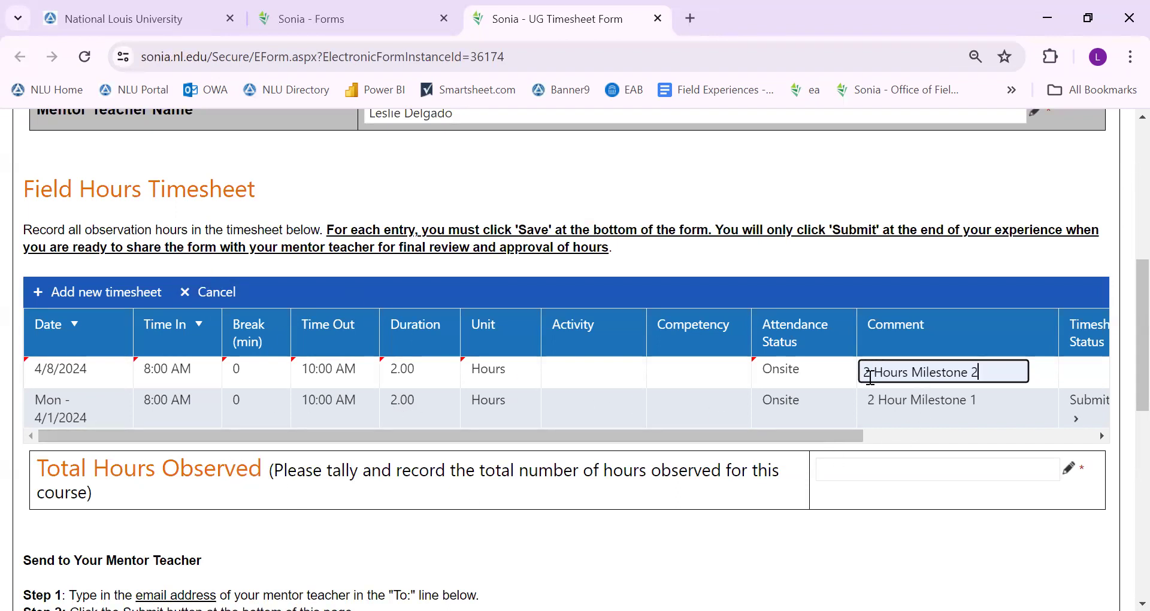
{"action": "left_click", "coordinate": [872, 461]}
{"action": "type", "text": "4 Hours"}
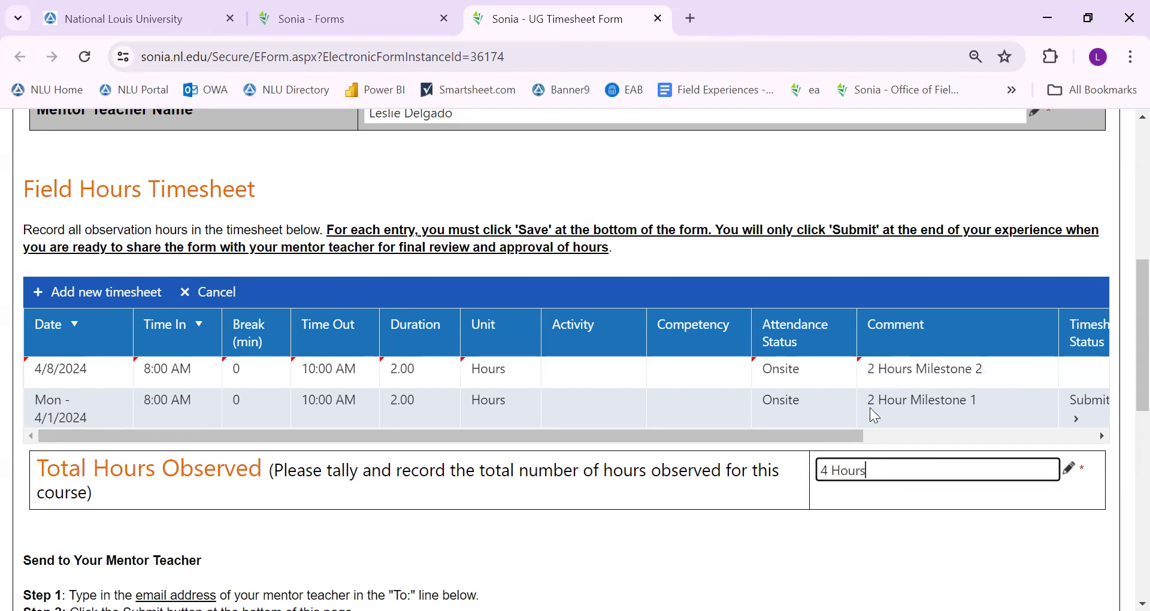
{"action": "scroll", "coordinate": [128, 329], "scroll_direction": "down", "scroll_amount": 10}
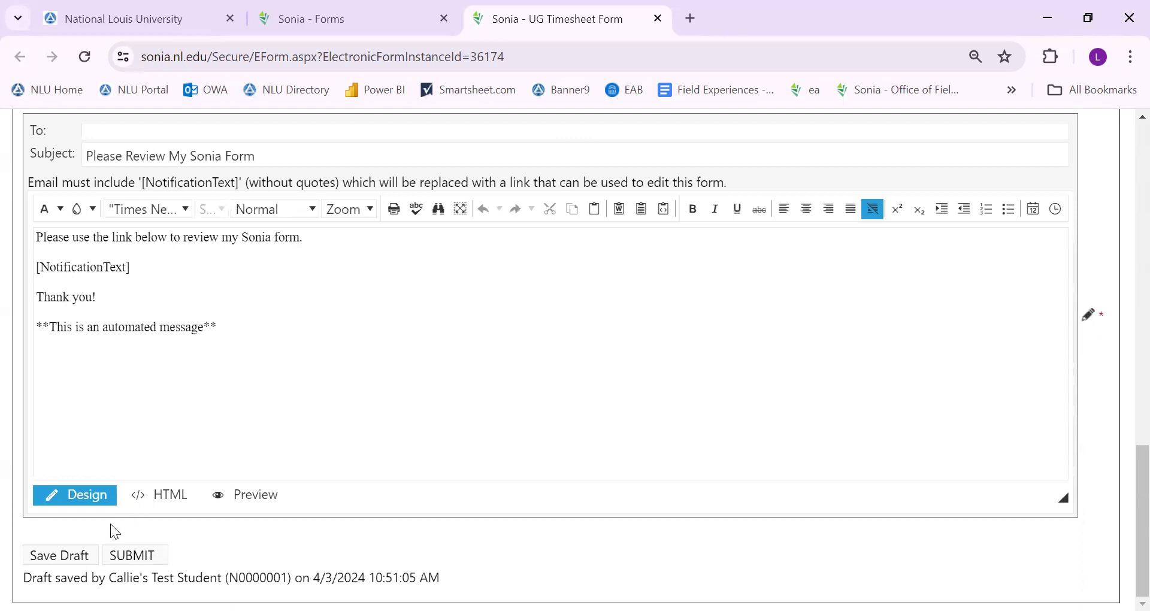
Save the draft, then review both entries and the '4 Hours' Total Hours Observed value
{"action": "left_click", "coordinate": [60, 557]}
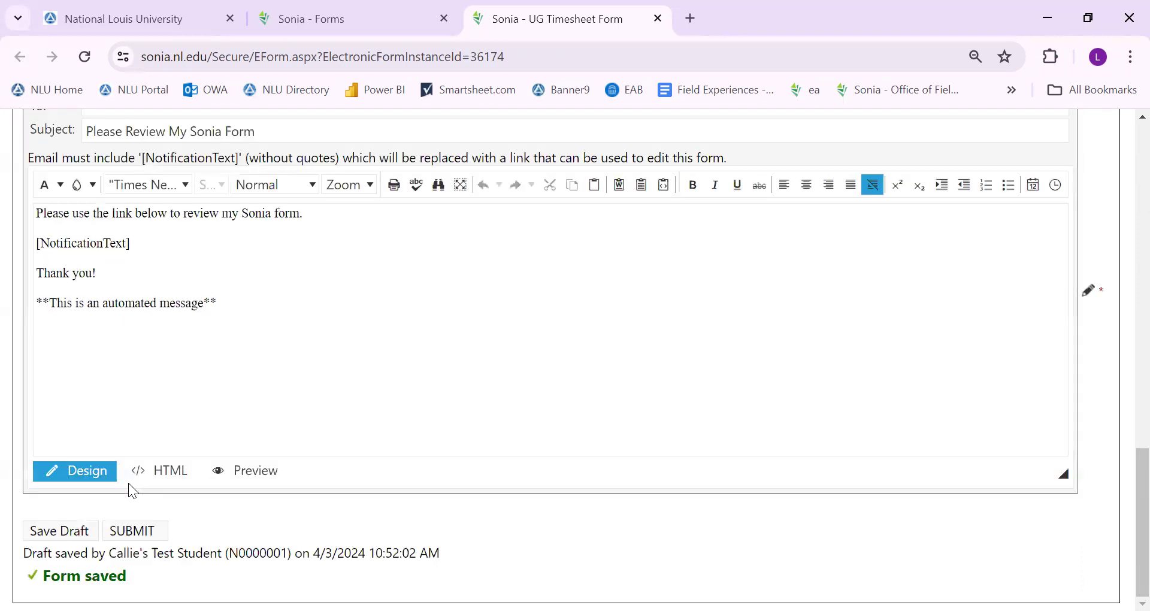
{"action": "scroll", "coordinate": [128, 483], "scroll_direction": "up", "scroll_amount": 10}
{"action": "scroll", "coordinate": [128, 472], "scroll_direction": "up", "scroll_amount": 2}
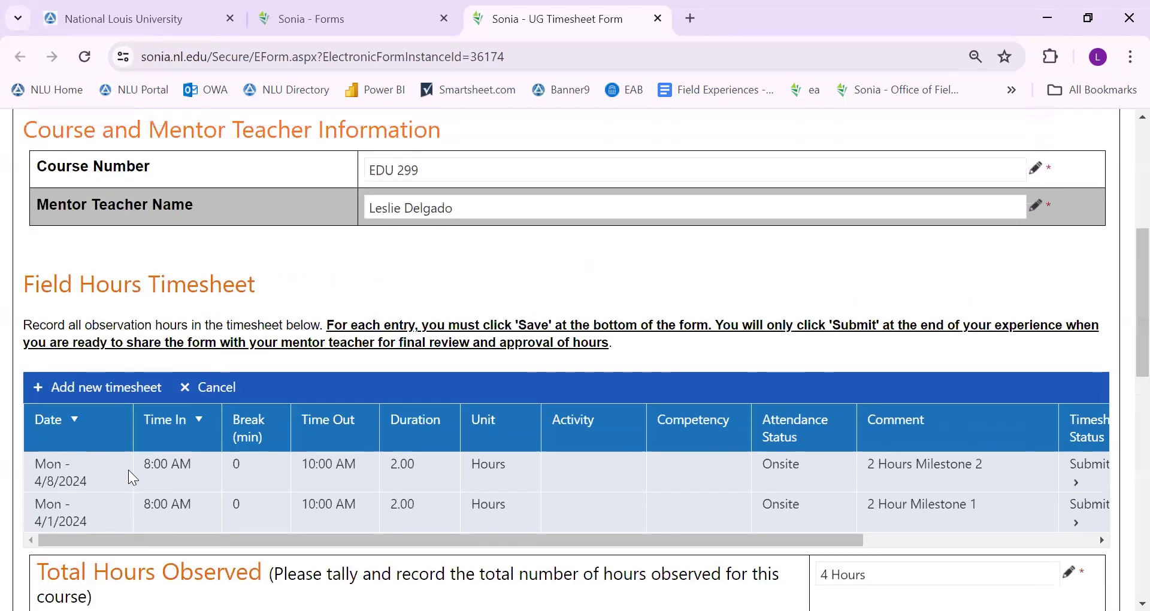
{"action": "scroll", "coordinate": [244, 441], "scroll_direction": "down", "scroll_amount": 4}
{"action": "scroll", "coordinate": [245, 441], "scroll_direction": "up", "scroll_amount": 3}
{"action": "scroll", "coordinate": [245, 443], "scroll_direction": "down", "scroll_amount": 1}
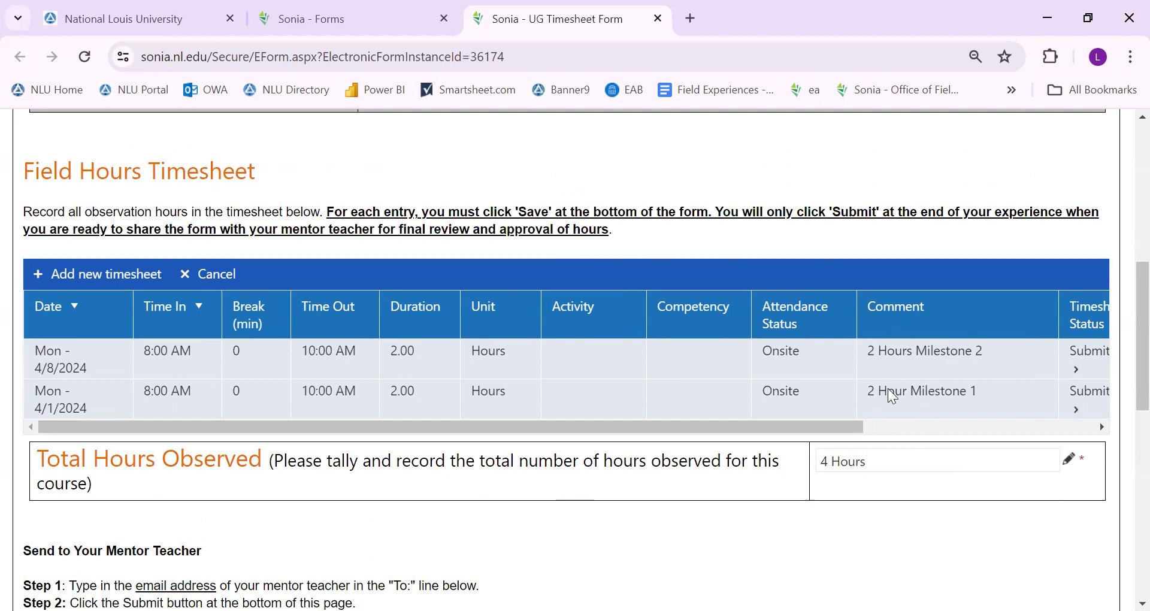
{"action": "left_click", "coordinate": [888, 462]}
{"action": "triple_click", "coordinate": [850, 459]}
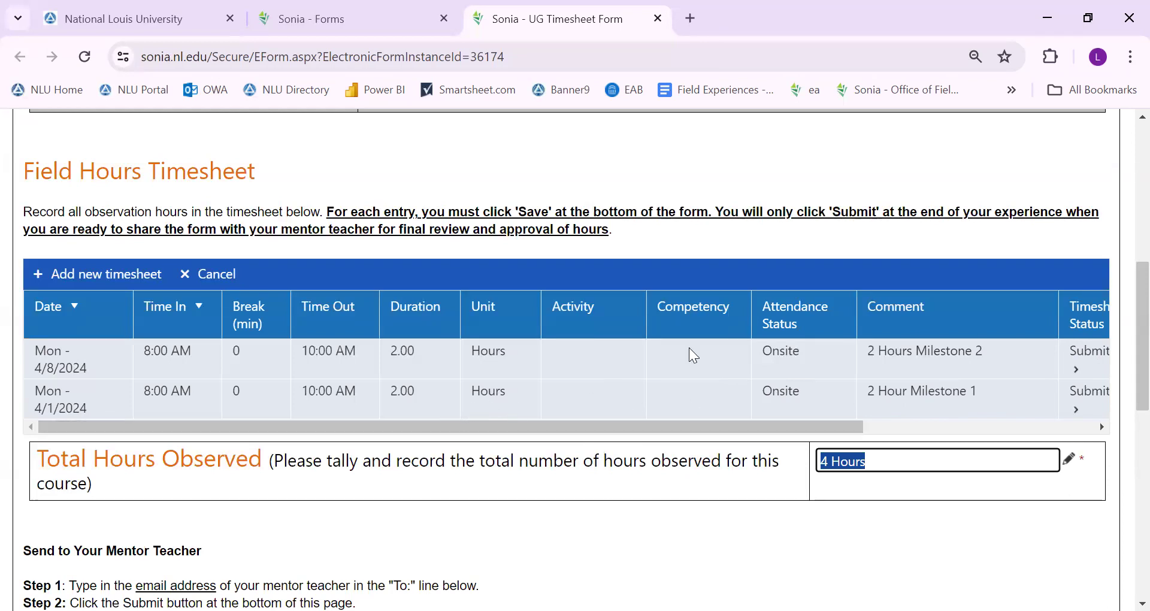
{"action": "left_click_drag", "start_coordinate": [1121, 318], "coordinate": [1122, 458]}
Put the mentor teacher's nl.edu email address in the To line, picked from the autofill suggestions
{"action": "left_click", "coordinate": [329, 298]}
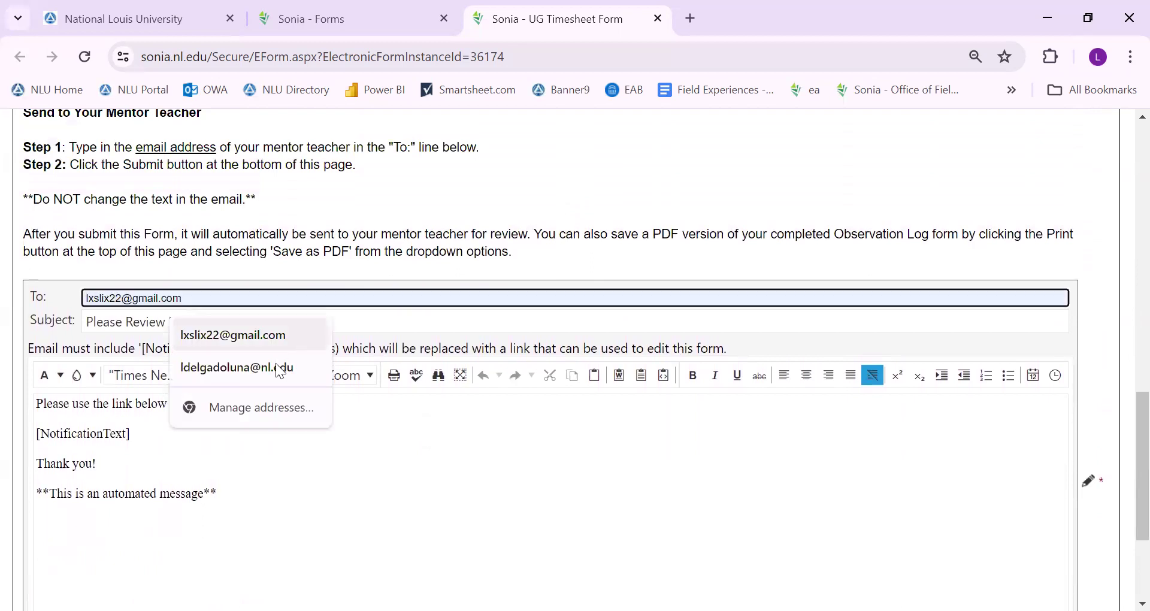
{"action": "left_click", "coordinate": [275, 366]}
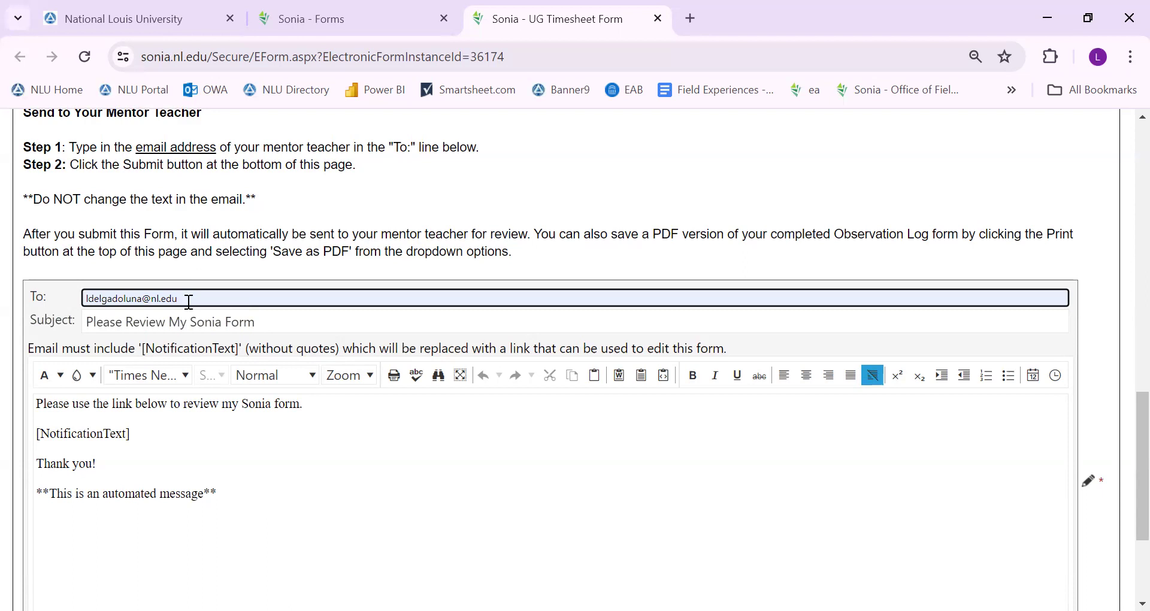
{"action": "left_click_drag", "start_coordinate": [228, 499], "coordinate": [56, 403]}
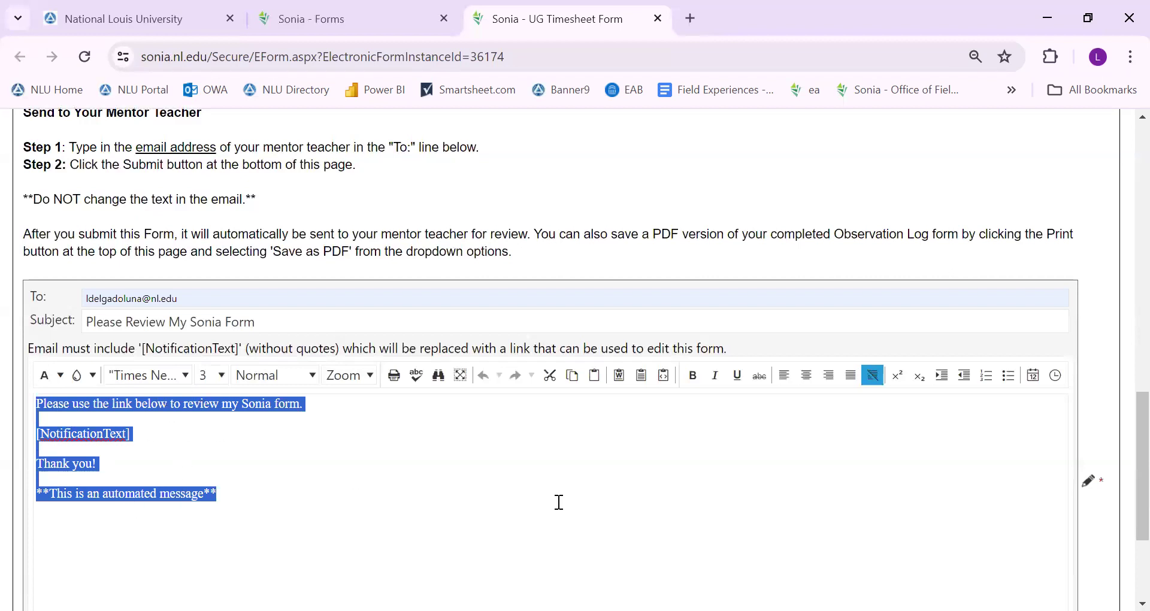
{"action": "scroll", "coordinate": [494, 412], "scroll_direction": "down", "scroll_amount": 1}
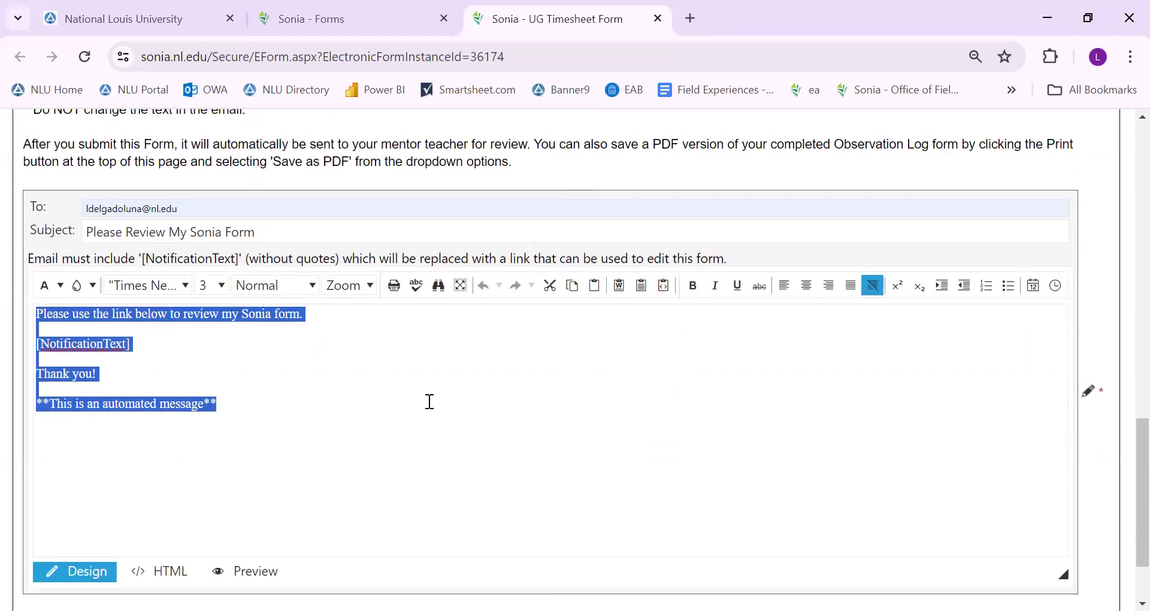
{"action": "scroll", "coordinate": [428, 402], "scroll_direction": "up", "scroll_amount": 1}
{"action": "scroll", "coordinate": [351, 416], "scroll_direction": "down", "scroll_amount": 2}
{"action": "scroll", "coordinate": [346, 415], "scroll_direction": "up", "scroll_amount": 3}
{"action": "left_click", "coordinate": [566, 354]}
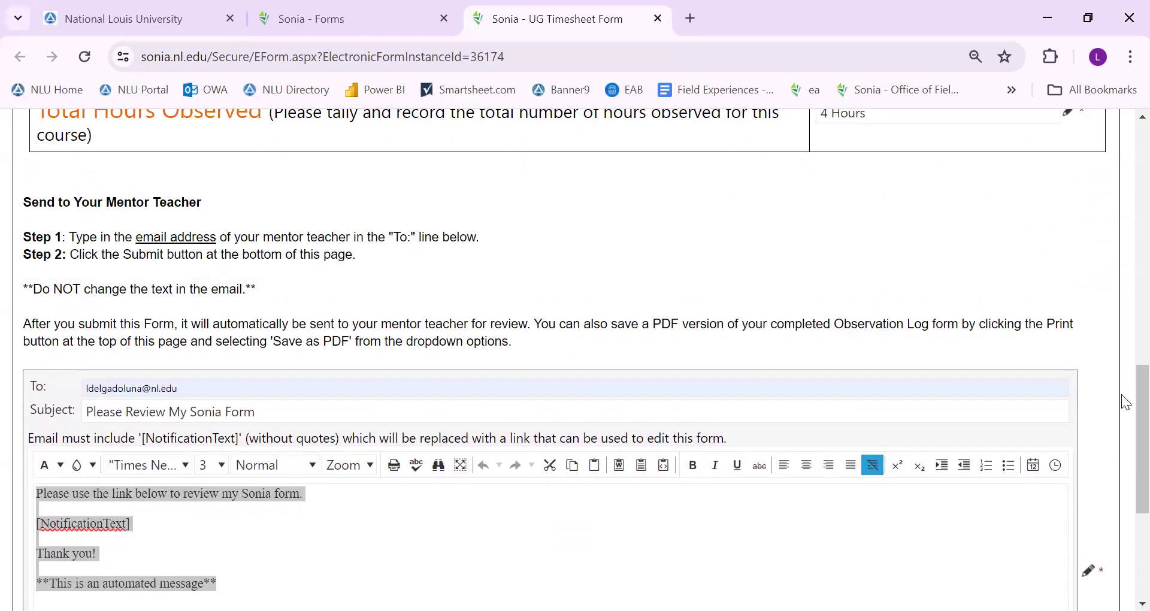
{"action": "scroll", "coordinate": [1124, 409], "scroll_direction": "down", "scroll_amount": 1}
{"action": "scroll", "coordinate": [1124, 360], "scroll_direction": "up", "scroll_amount": 5}
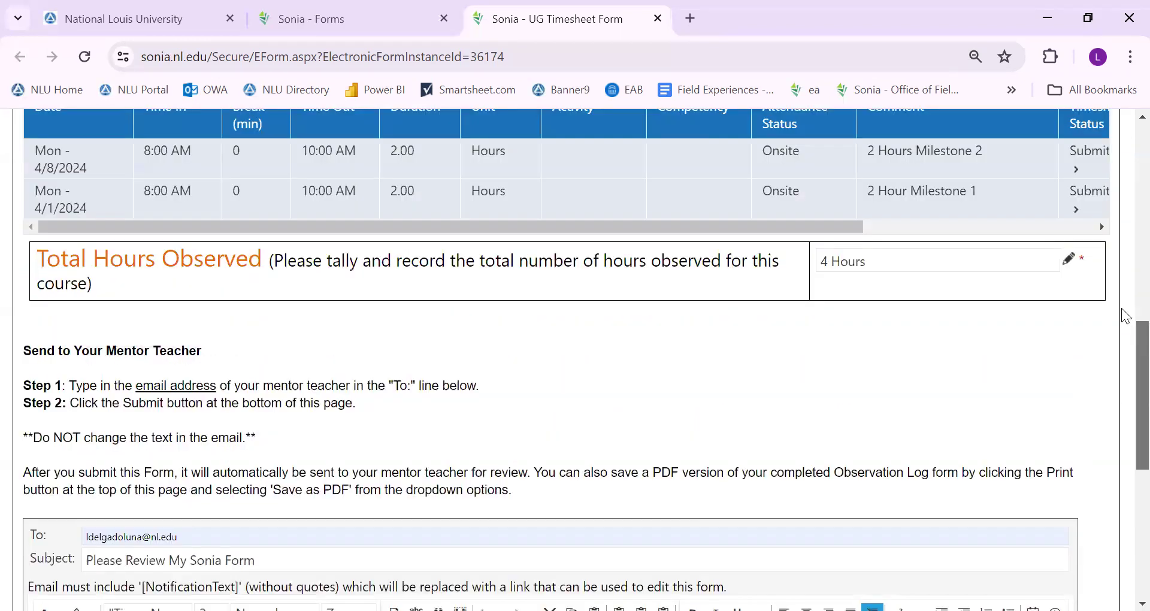
{"action": "scroll", "coordinate": [1125, 246], "scroll_direction": "up", "scroll_amount": 6}
{"action": "scroll", "coordinate": [1124, 198], "scroll_direction": "down", "scroll_amount": 2}
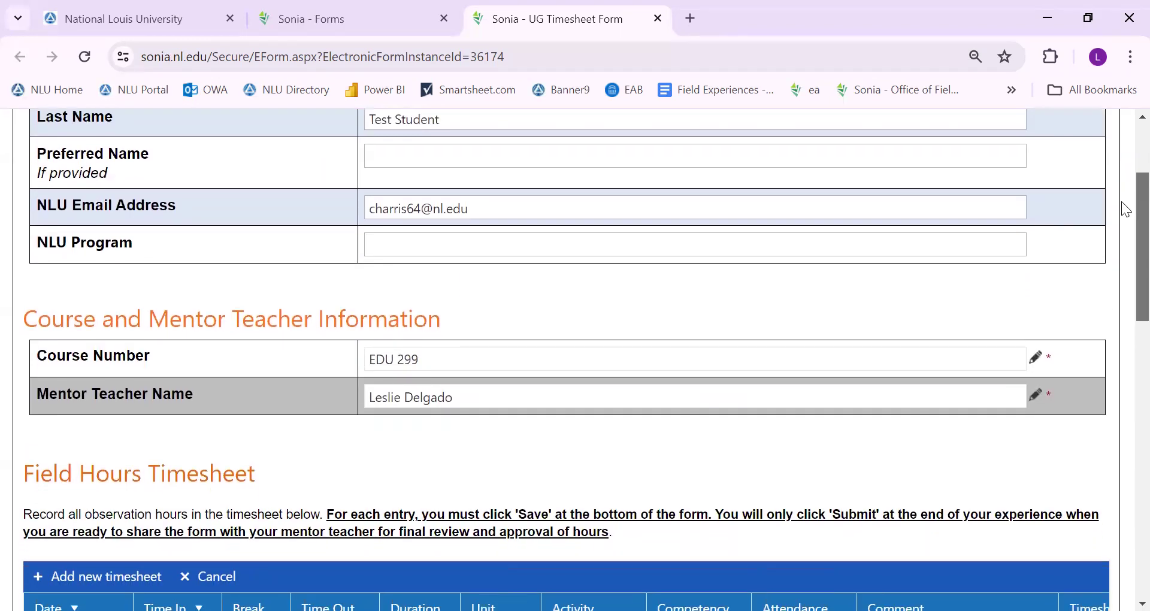
{"action": "left_click_drag", "start_coordinate": [1122, 201], "coordinate": [1126, 302]}
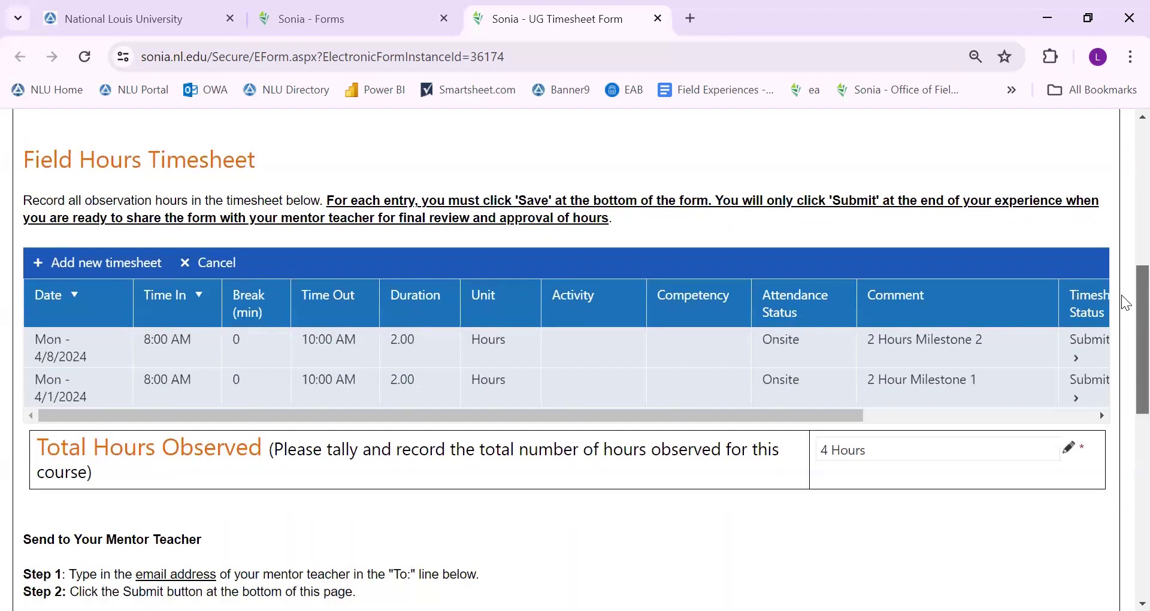
{"action": "left_click_drag", "start_coordinate": [24, 181], "coordinate": [981, 452]}
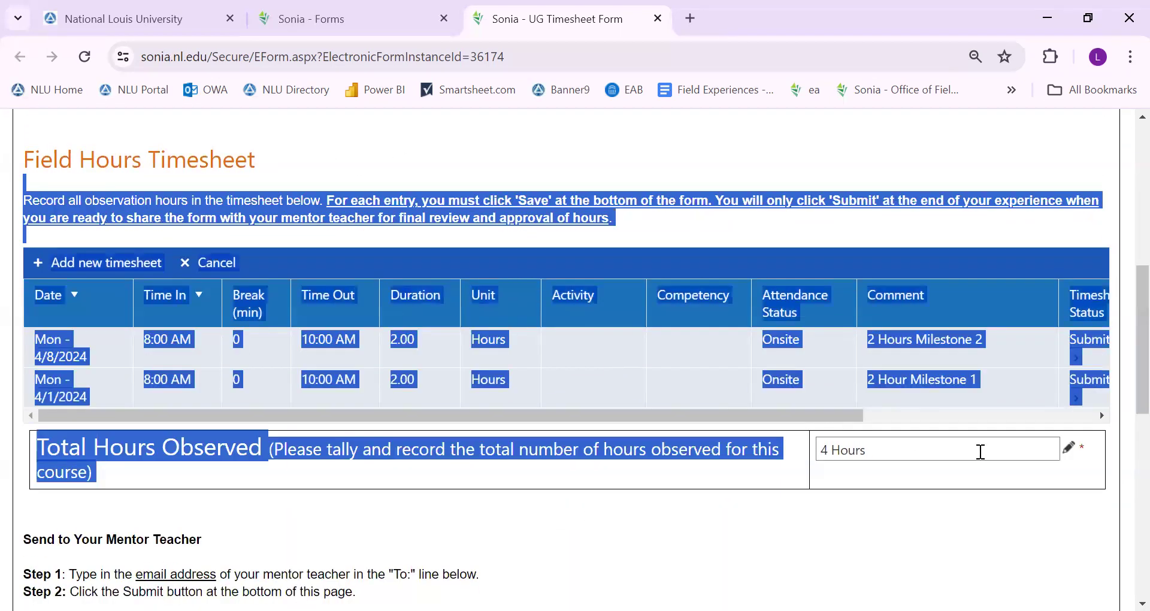
{"action": "left_click", "coordinate": [897, 452]}
{"action": "left_click", "coordinate": [882, 521]}
{"action": "left_click", "coordinate": [909, 452]}
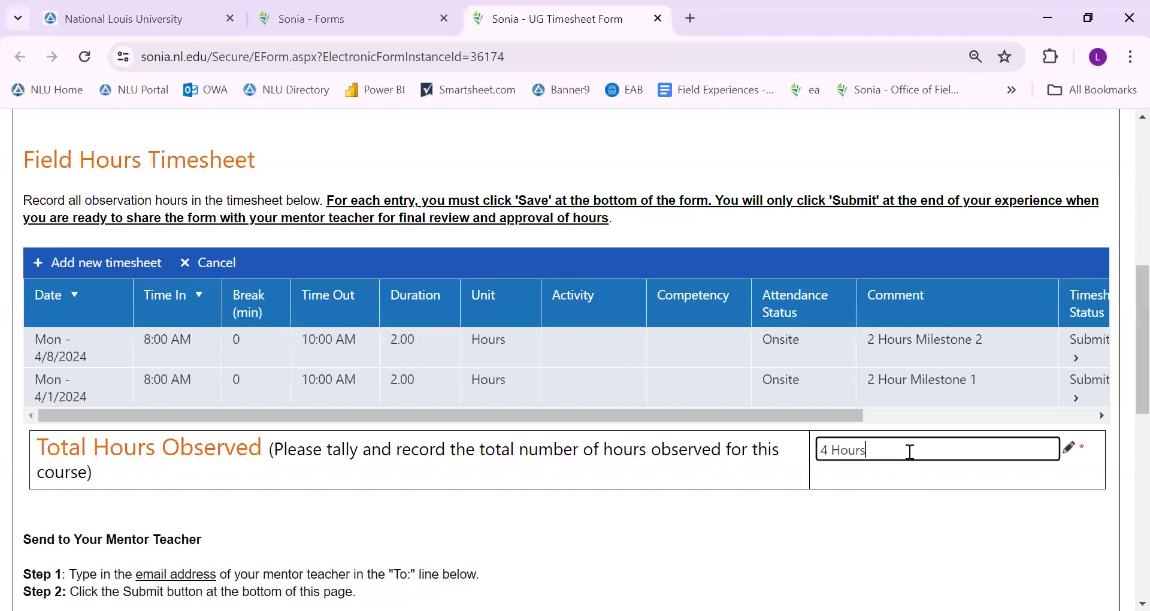
{"action": "left_click_drag", "start_coordinate": [909, 452], "coordinate": [797, 452]}
{"action": "left_click_drag", "start_coordinate": [1123, 359], "coordinate": [1127, 488]}
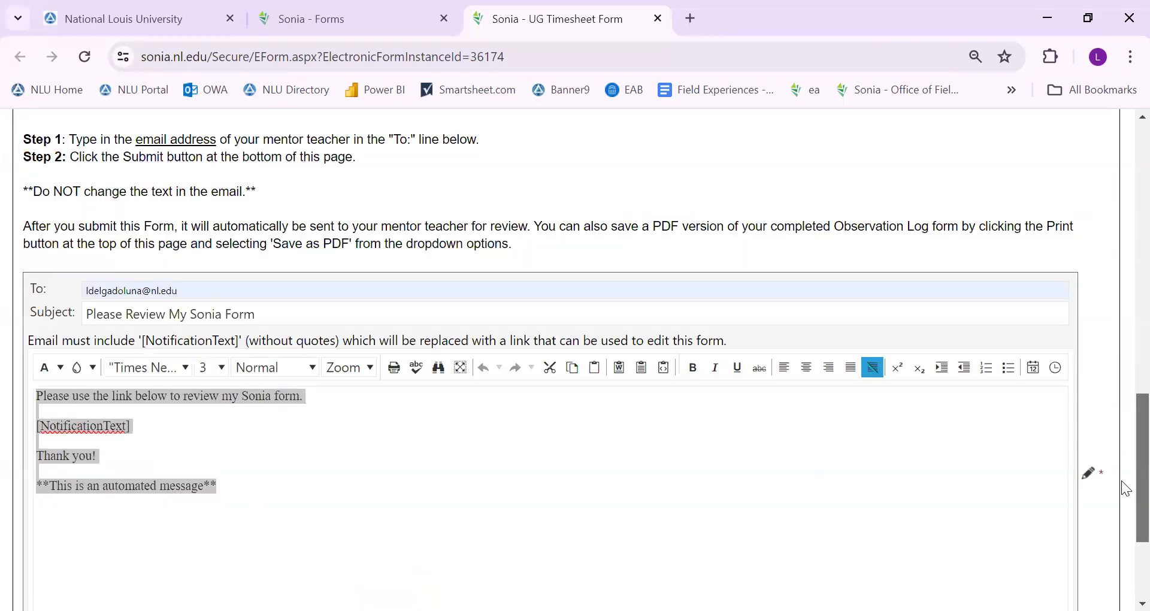
{"action": "left_click", "coordinate": [586, 291]}
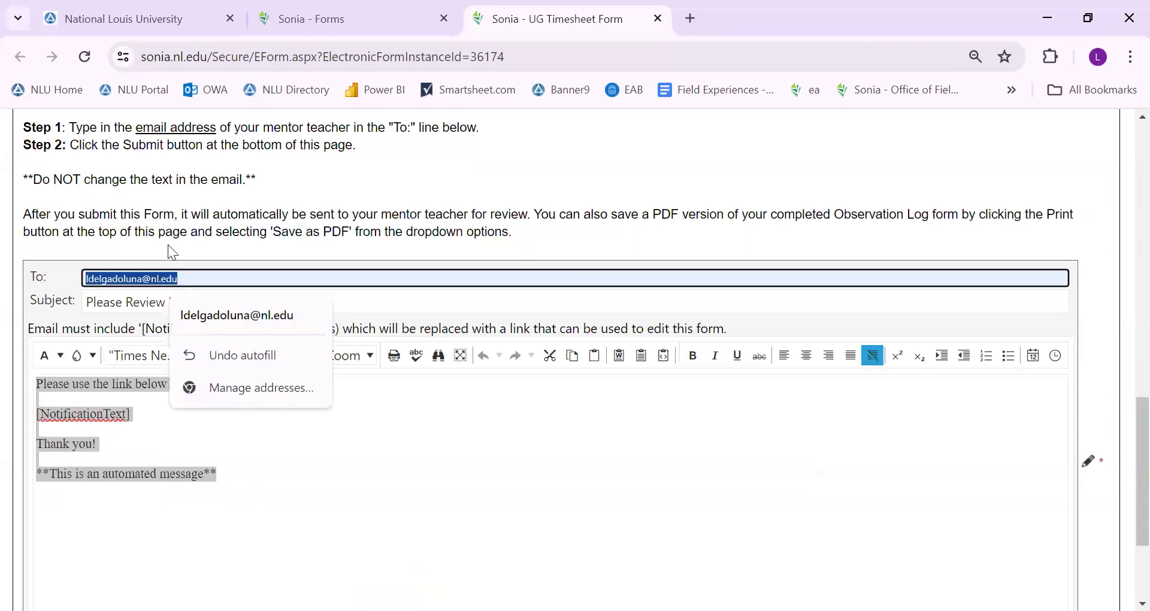
{"action": "left_click_drag", "start_coordinate": [1120, 367], "coordinate": [1130, 478]}
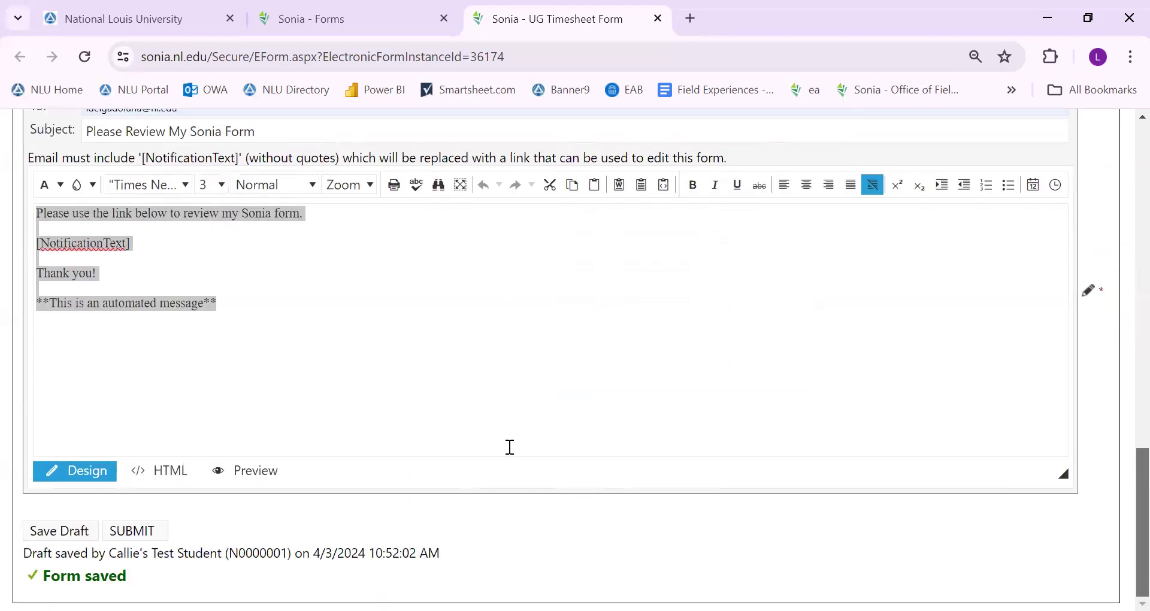
Submit the UG Timesheet Form and highlight the 'Form successfully actioned' confirmation
{"action": "left_click", "coordinate": [135, 531]}
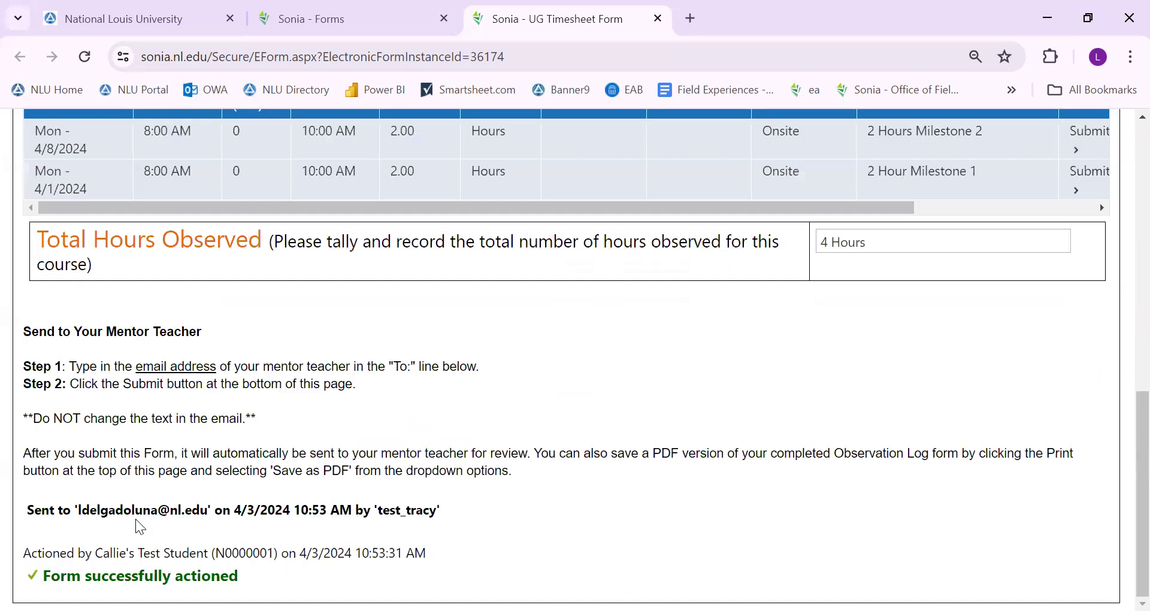
{"action": "left_click_drag", "start_coordinate": [235, 576], "coordinate": [46, 570]}
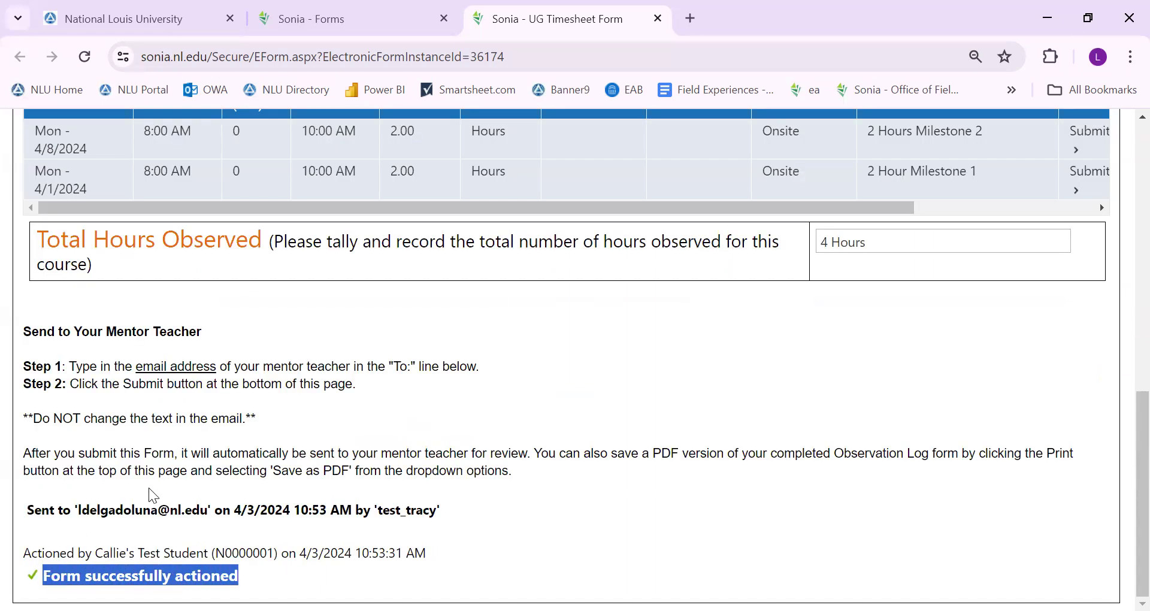